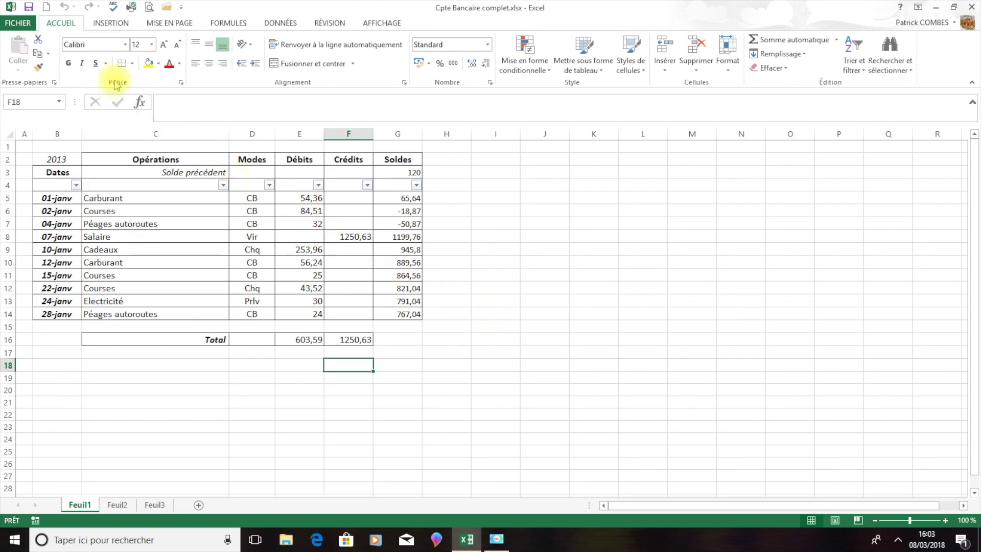
Encrypt Cpte Bancaire complet with an opening password, entering it and then confirming it.
{"action": "left_click", "coordinate": [18, 23]}
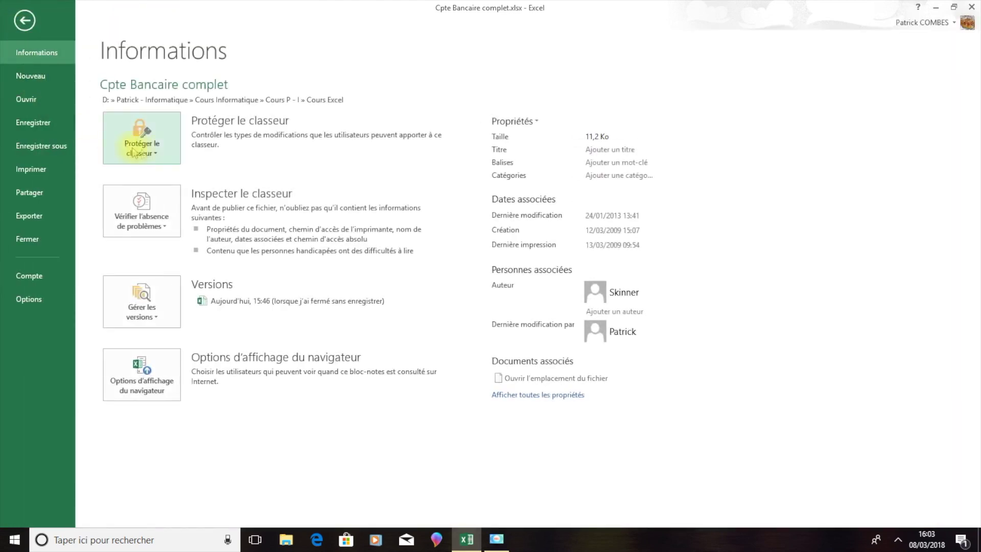
{"action": "left_click", "coordinate": [166, 157]}
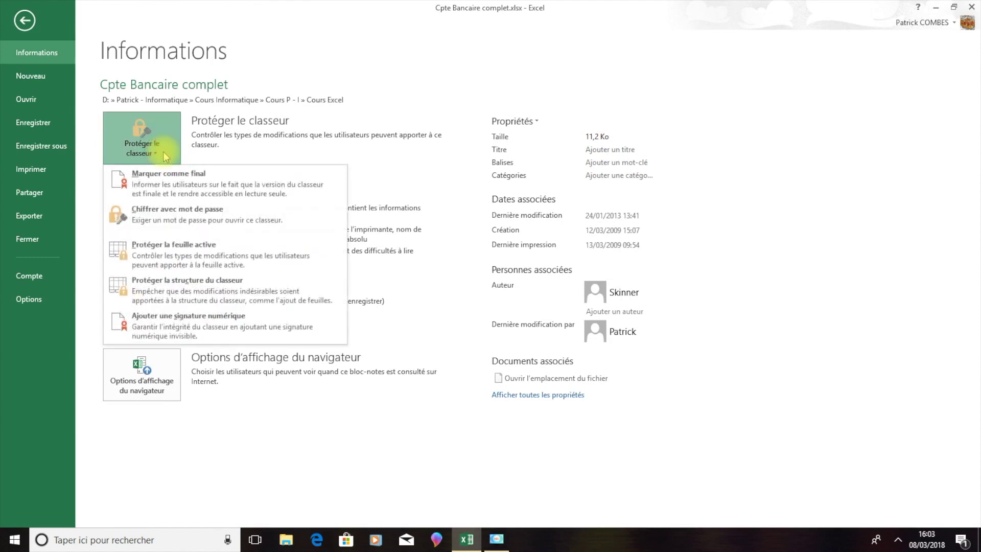
{"action": "left_click", "coordinate": [195, 223]}
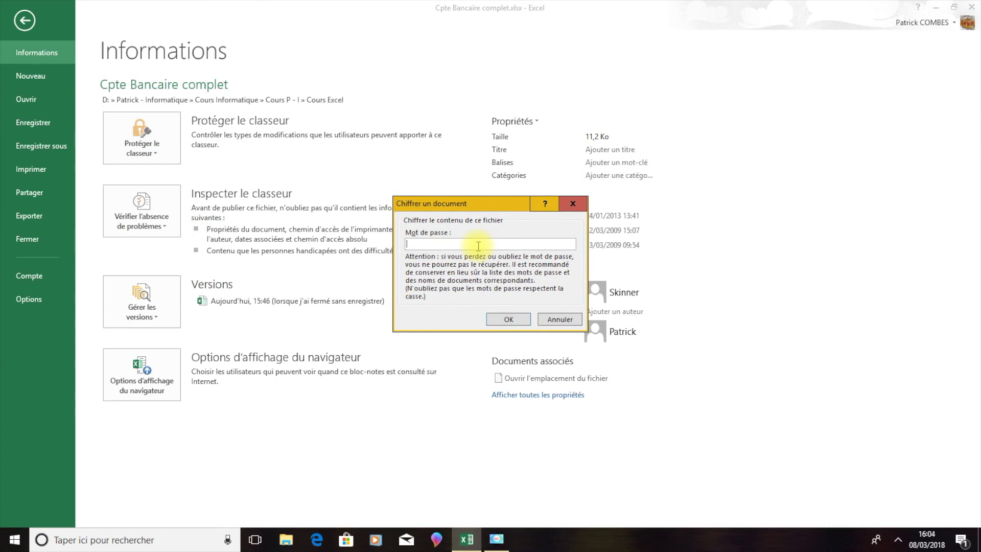
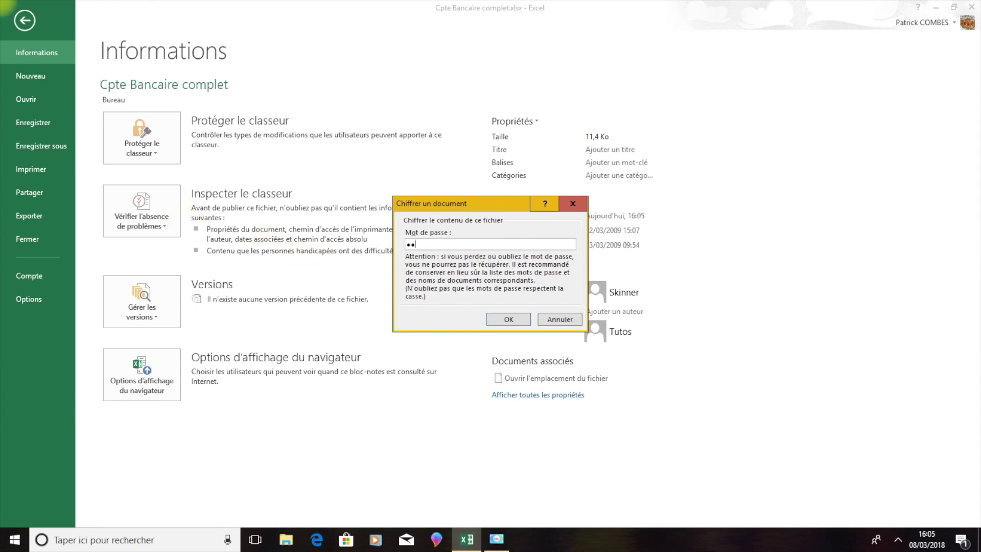
{"action": "left_click", "coordinate": [509, 319]}
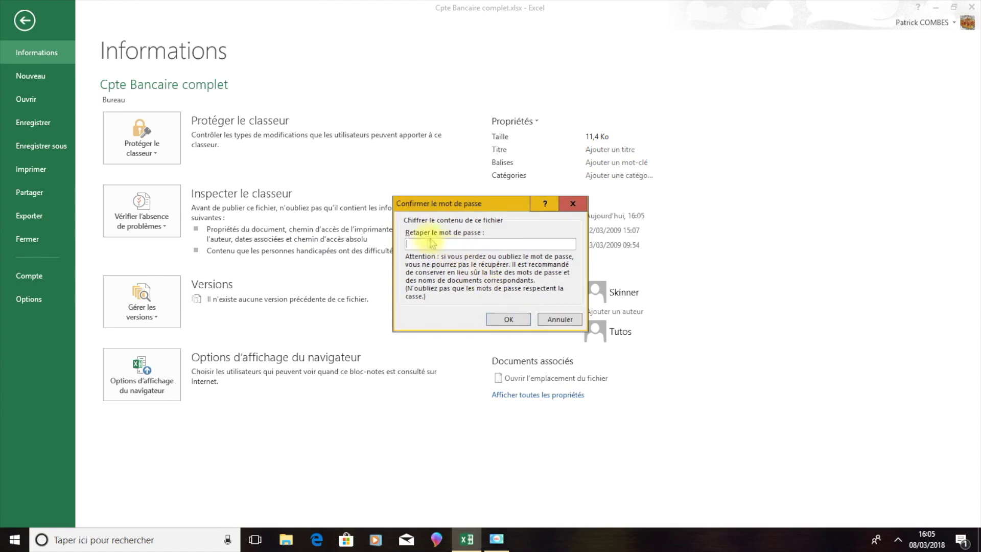
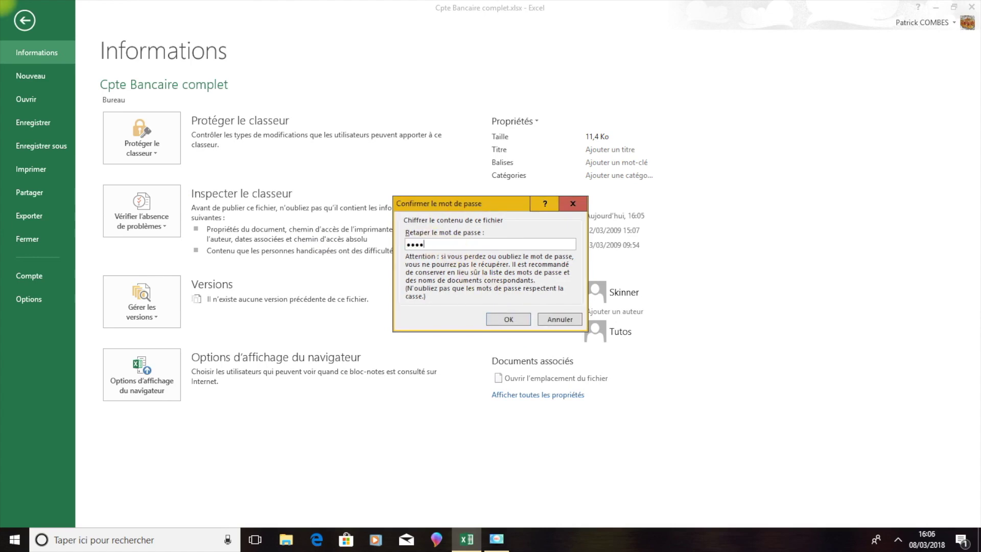
{"action": "left_click", "coordinate": [515, 320]}
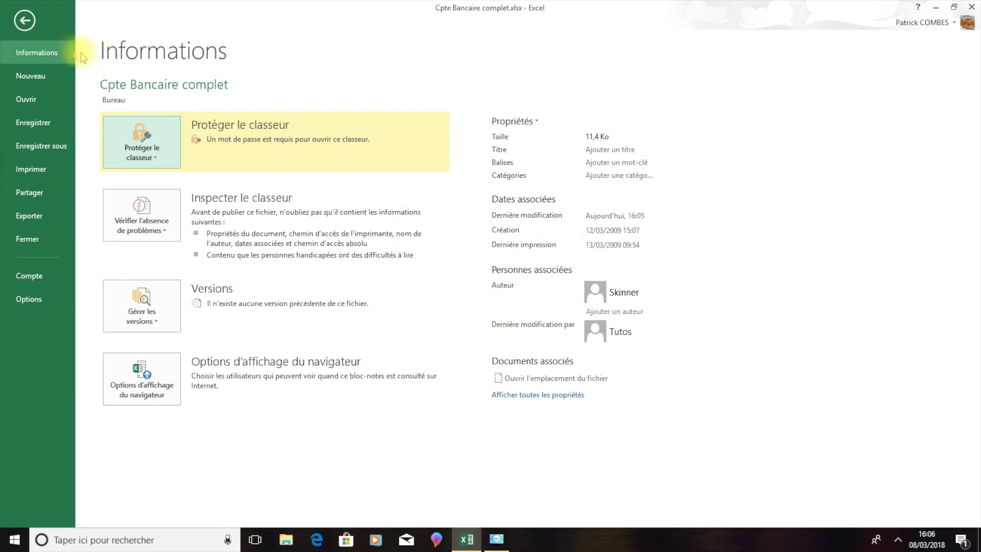
{"action": "left_click", "coordinate": [30, 146]}
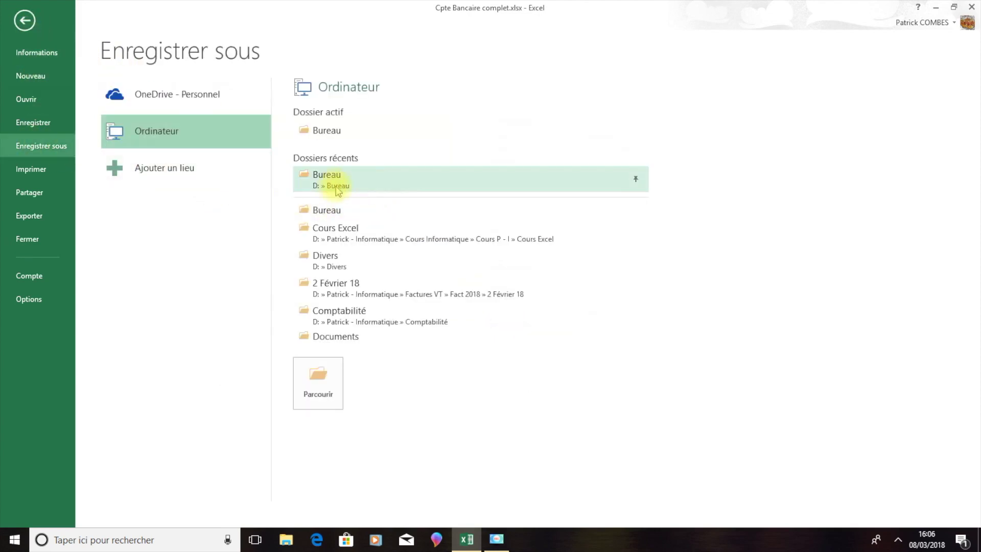
Save the encrypted workbook to the desktop, replacing the existing file.
{"action": "left_click", "coordinate": [341, 211]}
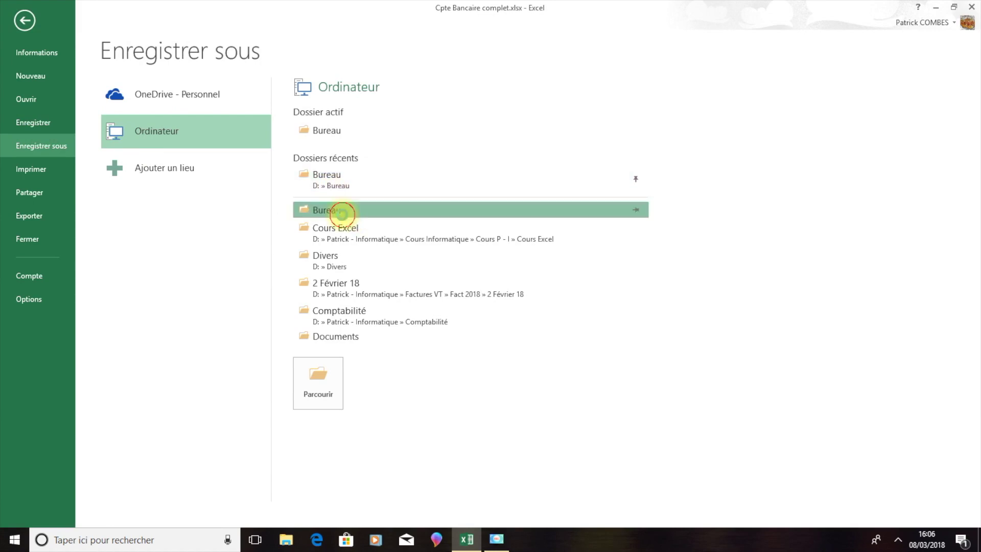
{"action": "left_click", "coordinate": [371, 299]}
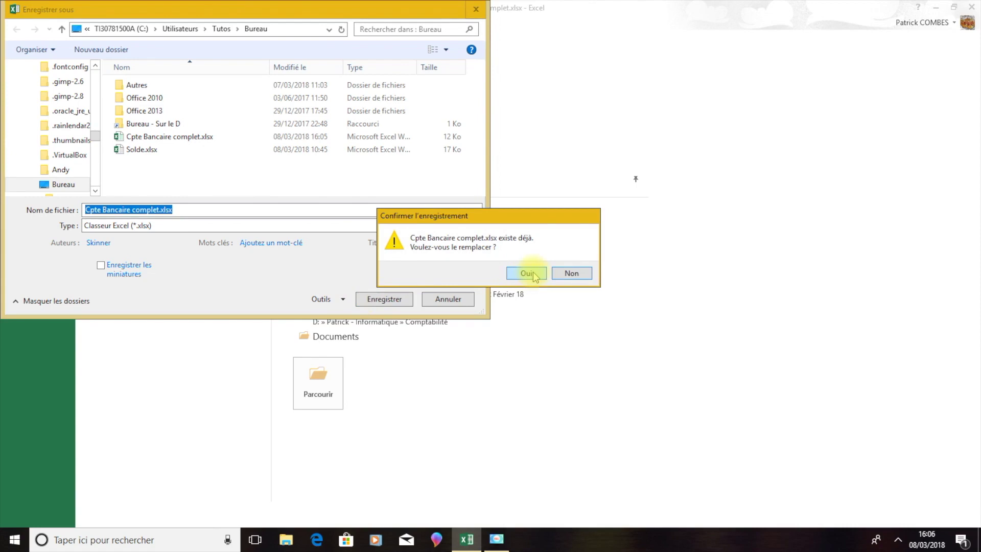
{"action": "left_click", "coordinate": [526, 272]}
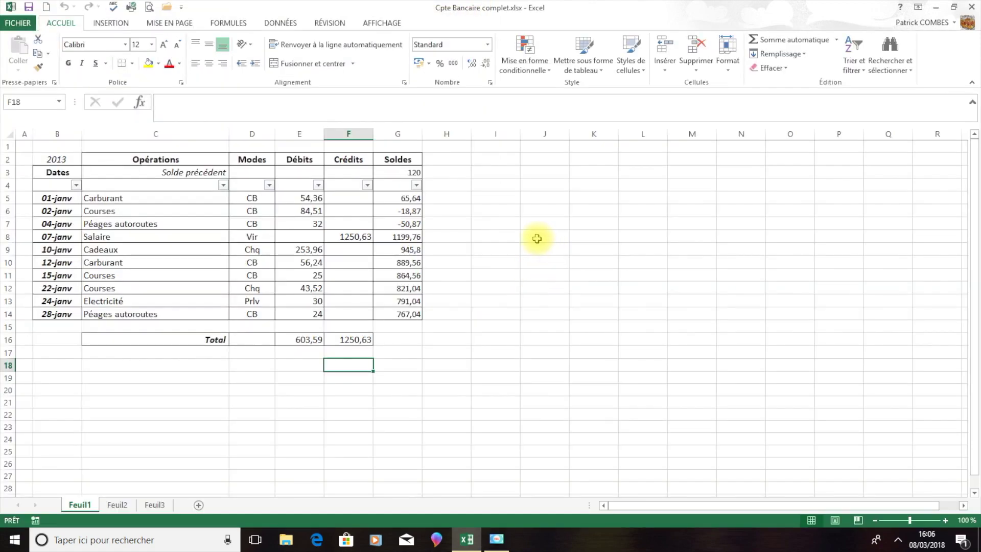
Close the workbook and reopen it from the desktop by entering its password.
{"action": "left_click", "coordinate": [18, 23]}
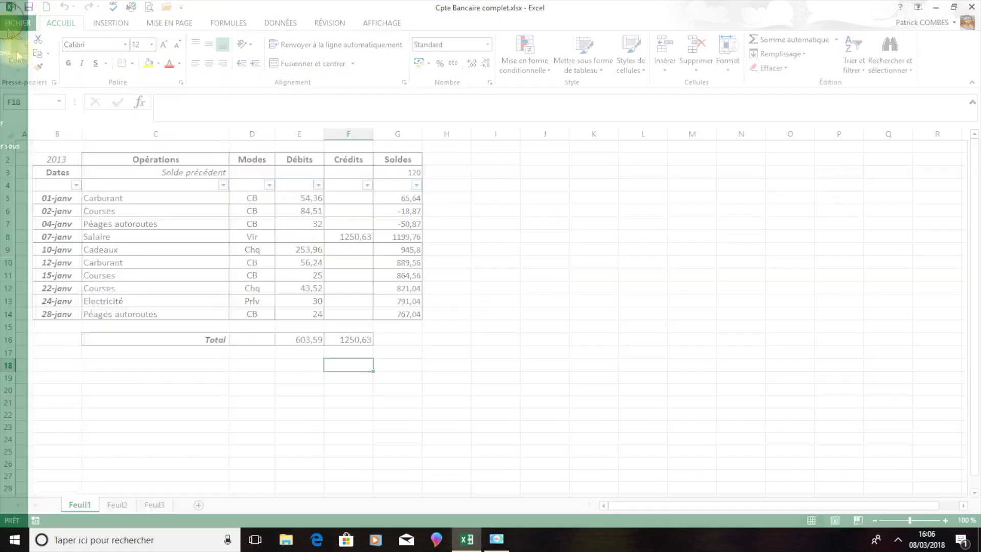
{"action": "left_click", "coordinate": [25, 240]}
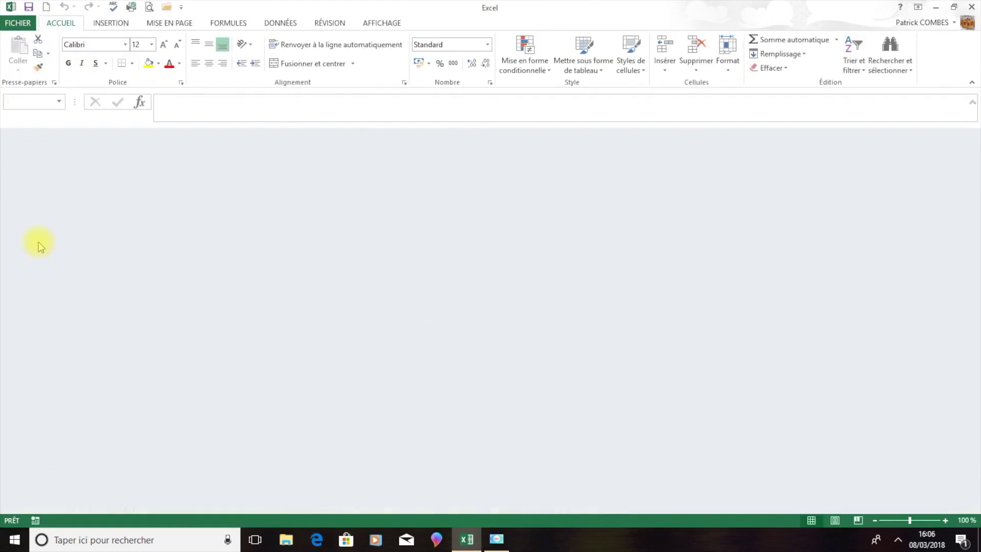
{"action": "left_click", "coordinate": [978, 540]}
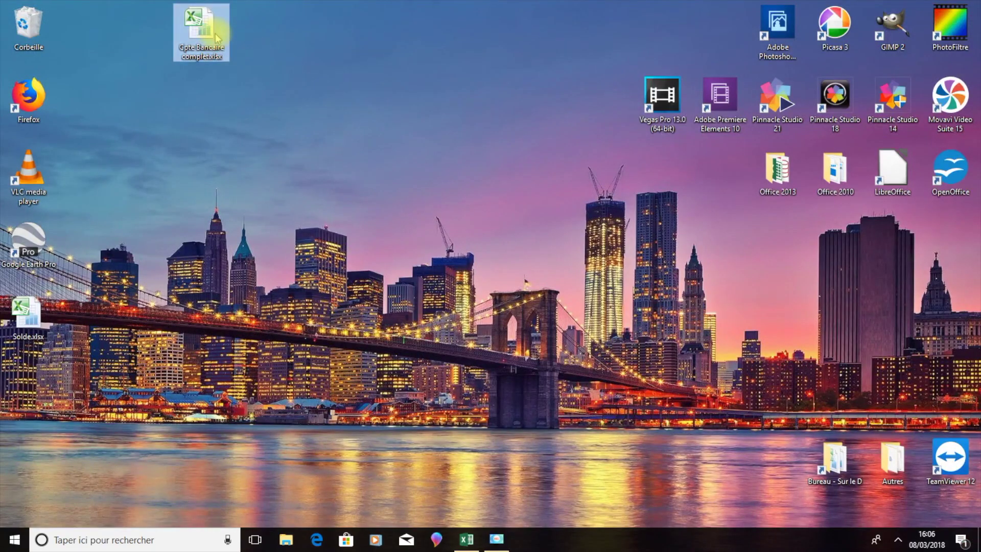
{"action": "double_click", "coordinate": [209, 33]}
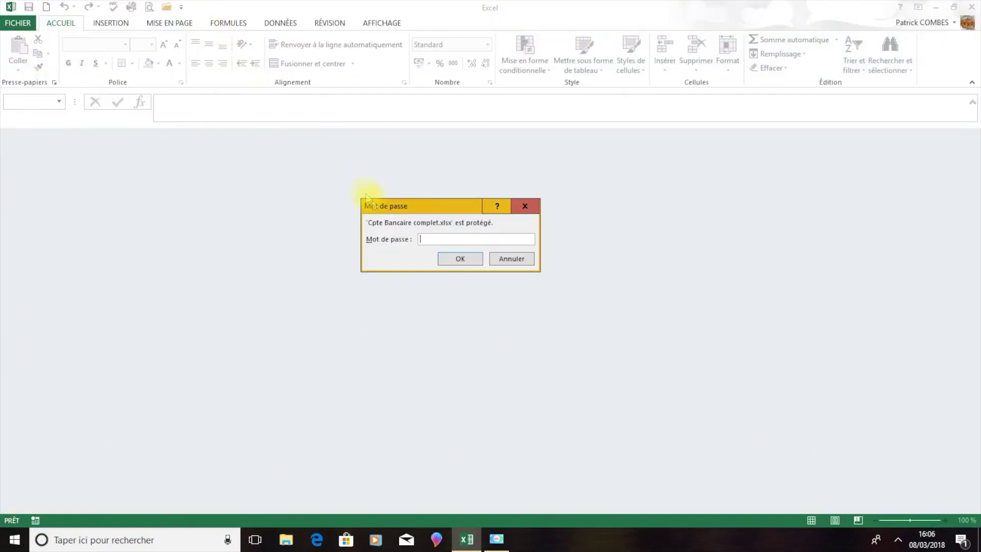
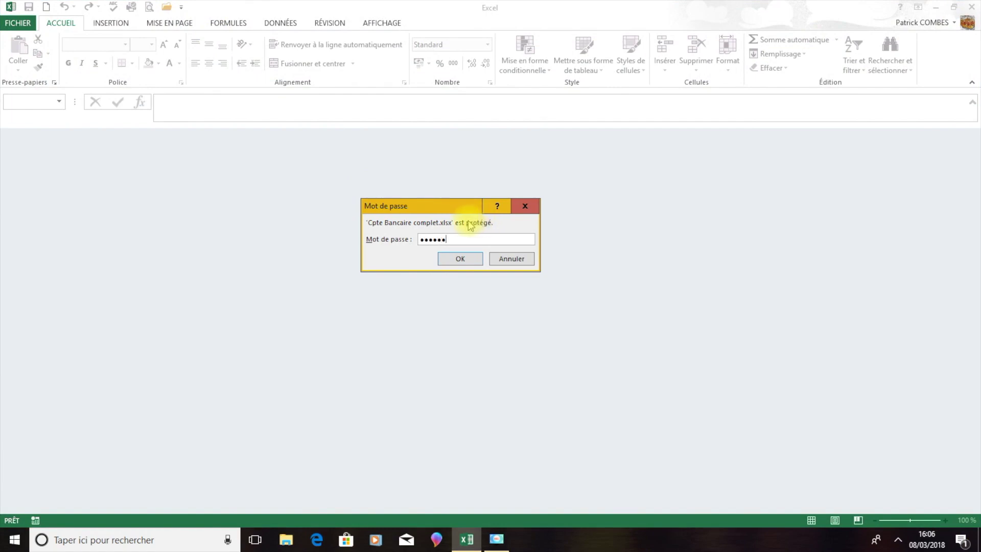
{"action": "left_click", "coordinate": [461, 258]}
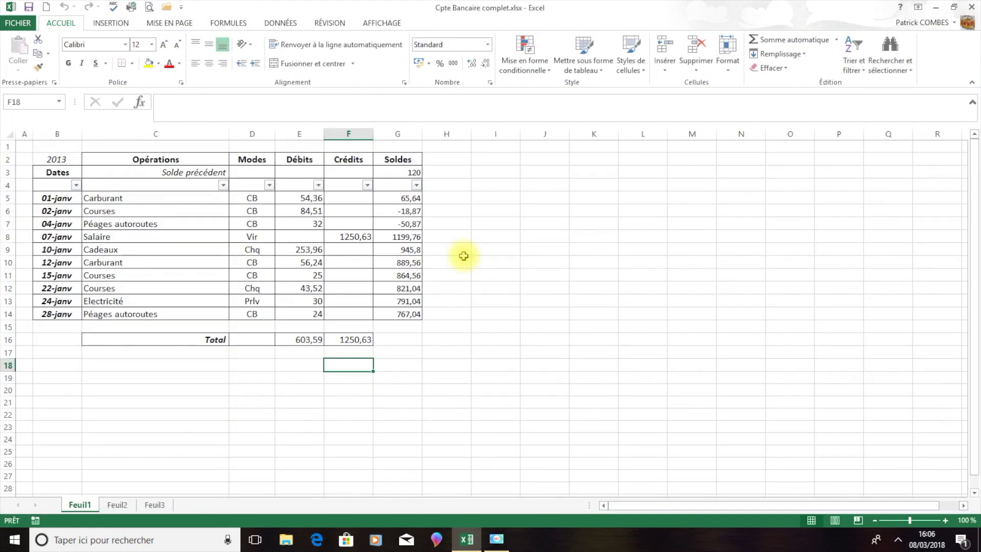
Delete the encryption password so the workbook opens without one, then return to the sheet.
{"action": "left_click", "coordinate": [14, 26]}
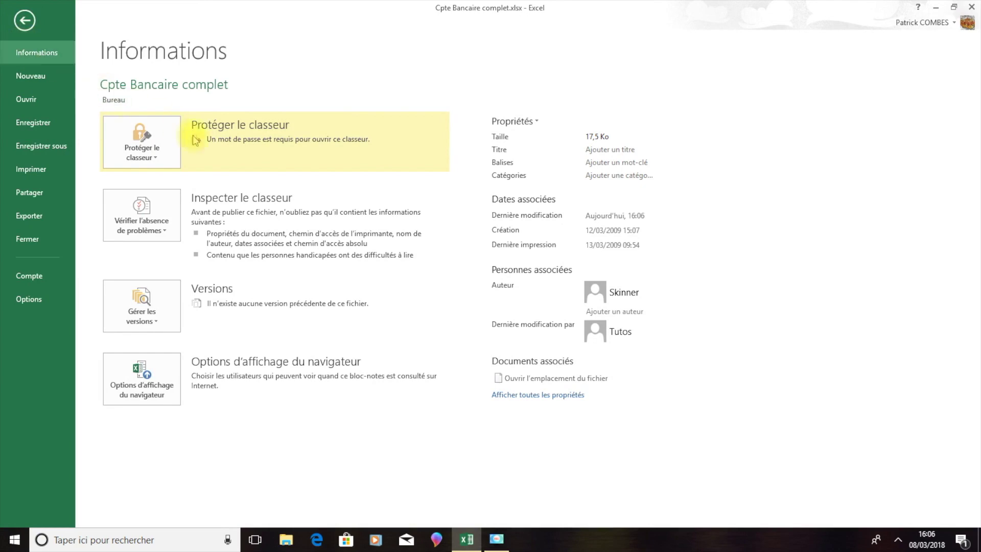
{"action": "left_click", "coordinate": [171, 148]}
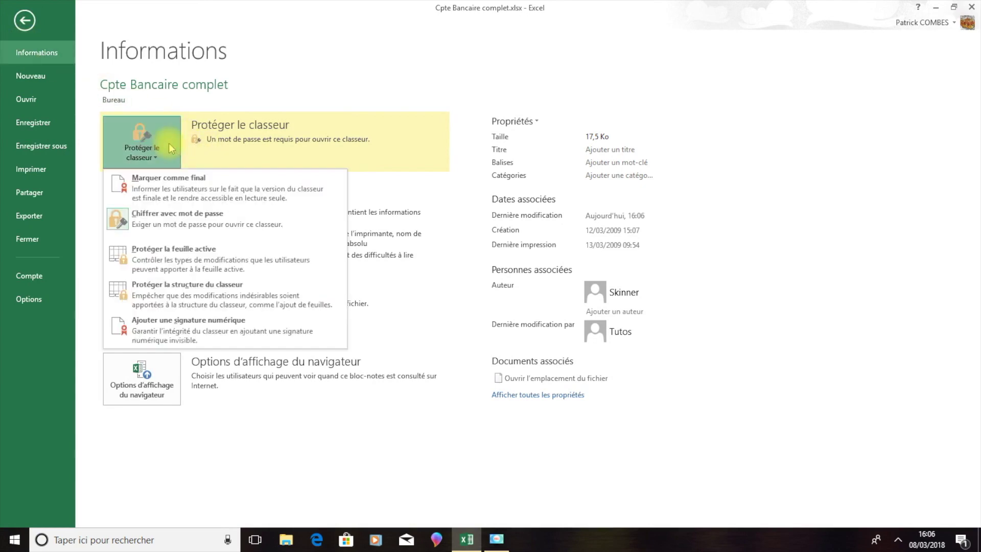
{"action": "left_click", "coordinate": [175, 219]}
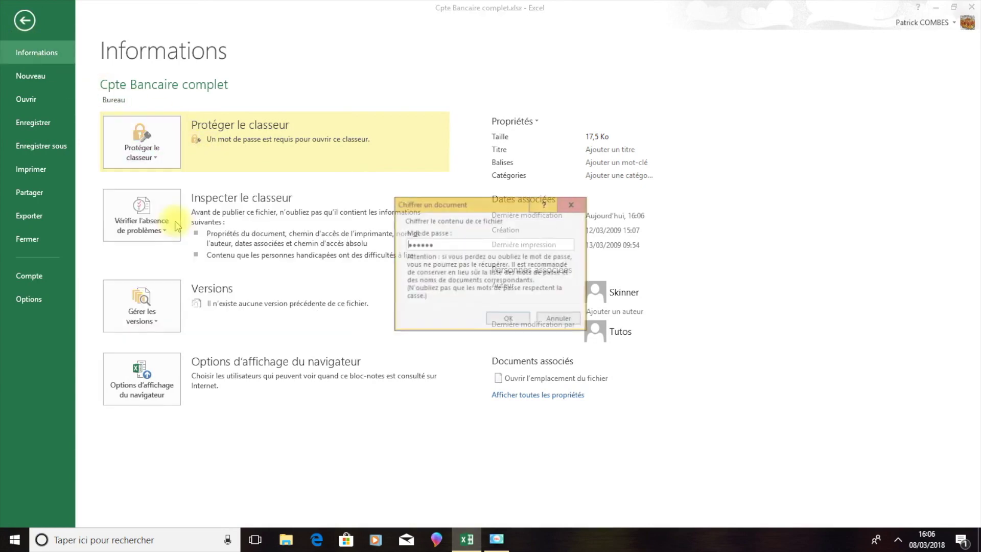
{"action": "left_click_drag", "start_coordinate": [448, 245], "coordinate": [384, 246]}
{"action": "key", "text": "BackSpace"}
{"action": "left_click", "coordinate": [509, 319]}
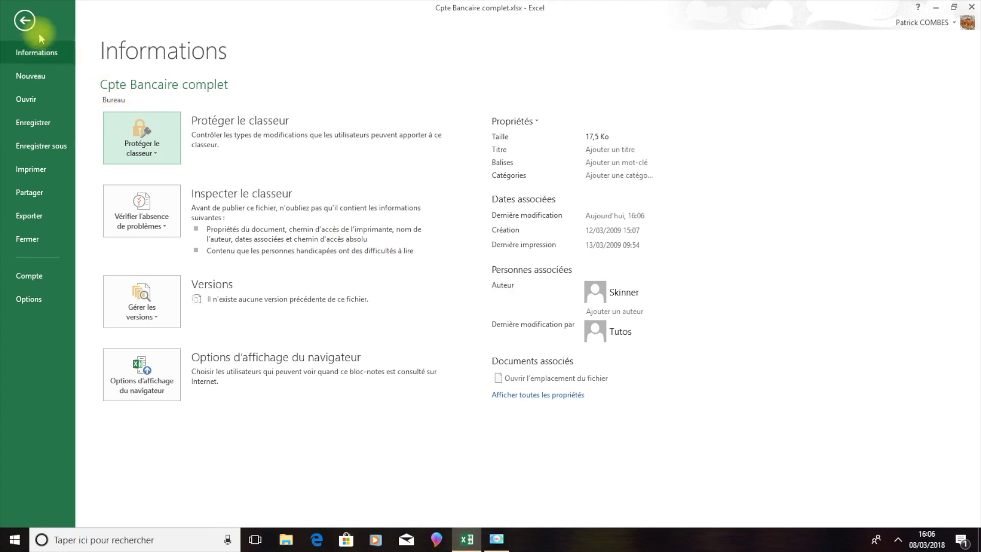
{"action": "left_click", "coordinate": [25, 21]}
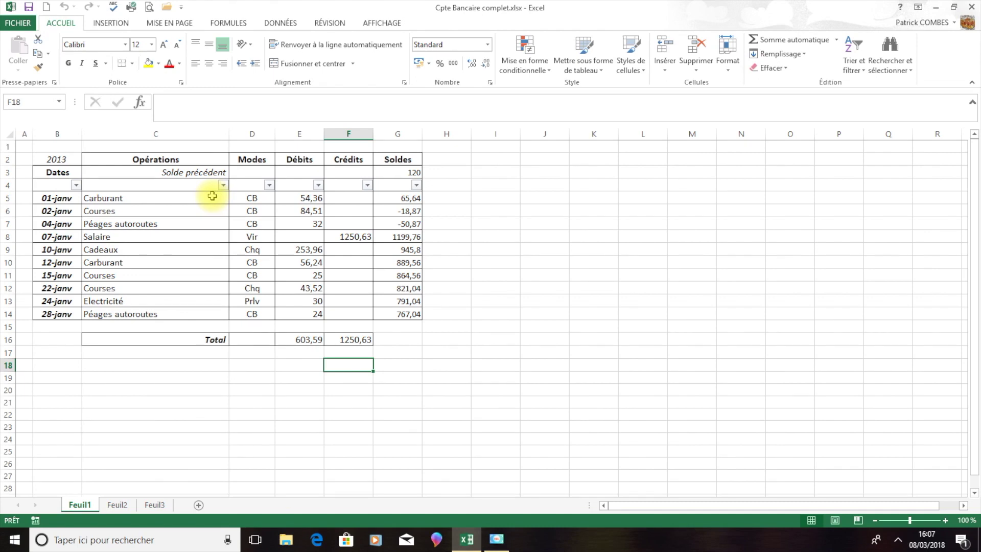
Save As on the desktop as Cpte Bancaire complet 2222.xlsx and open Tools > General Options.
{"action": "left_click", "coordinate": [20, 26]}
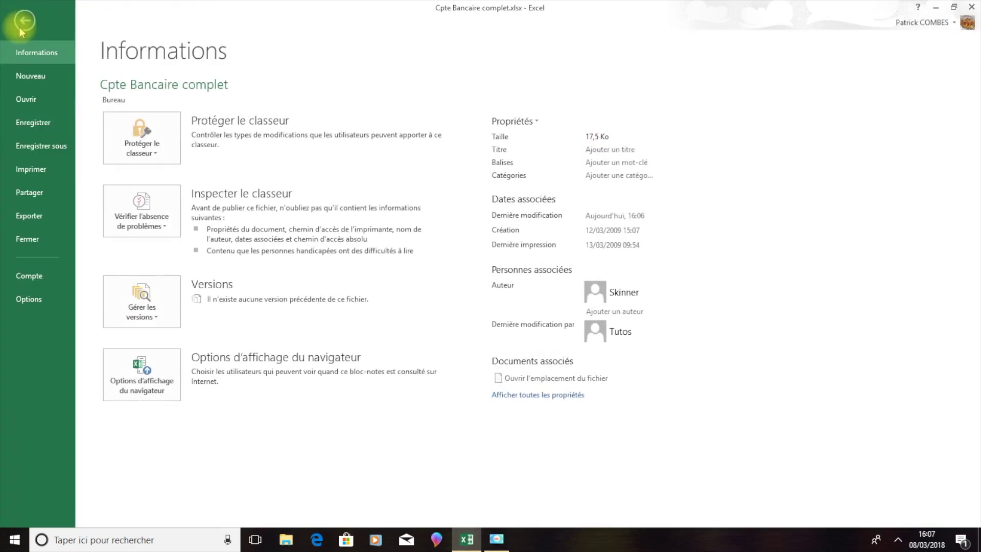
{"action": "left_click", "coordinate": [49, 147]}
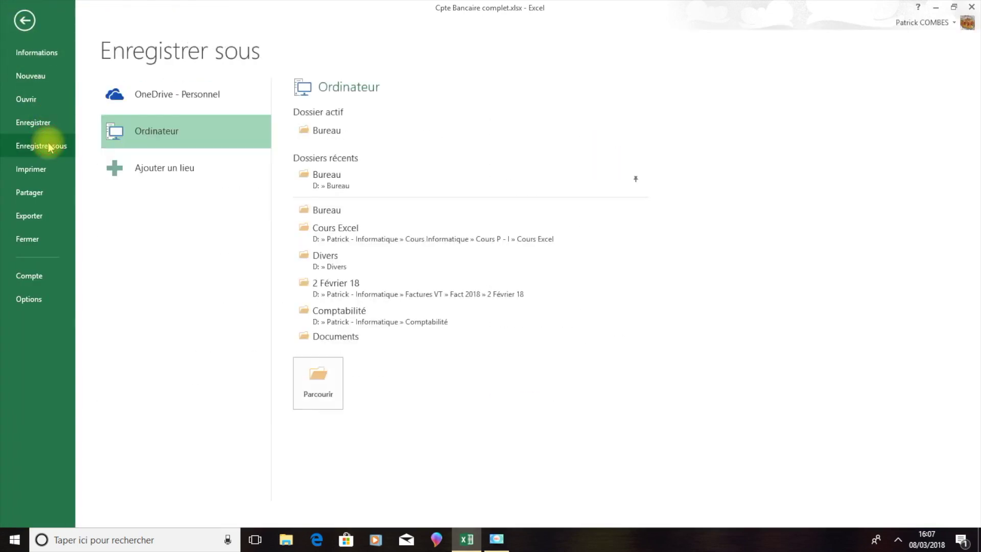
{"action": "mouse_move", "coordinate": [326, 177]}
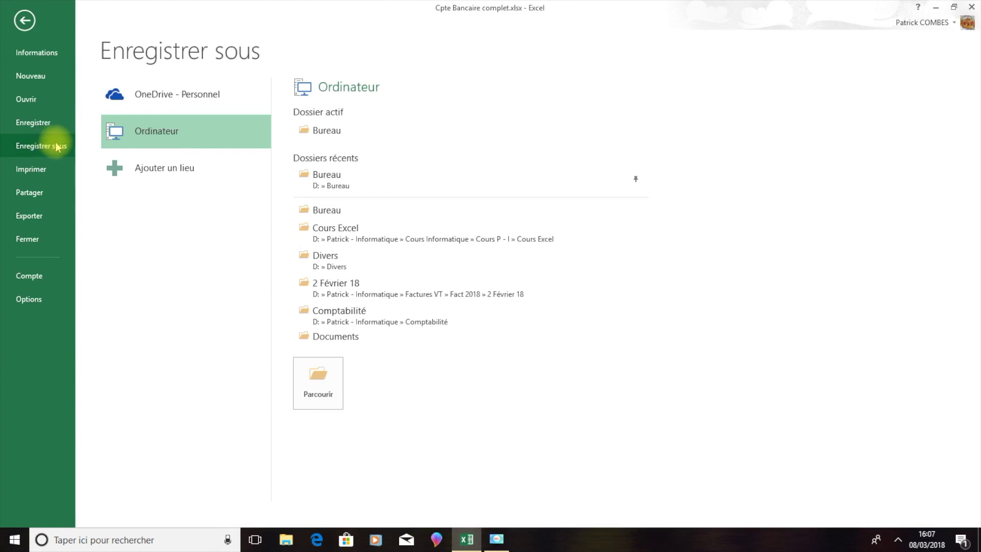
{"action": "left_click", "coordinate": [322, 207]}
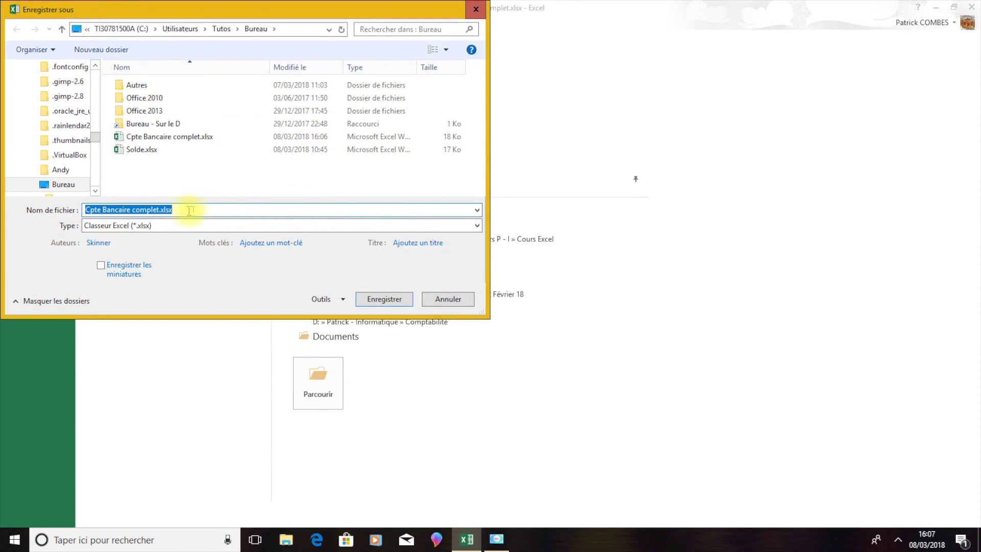
{"action": "left_click", "coordinate": [175, 209]}
{"action": "left_click", "coordinate": [159, 210]}
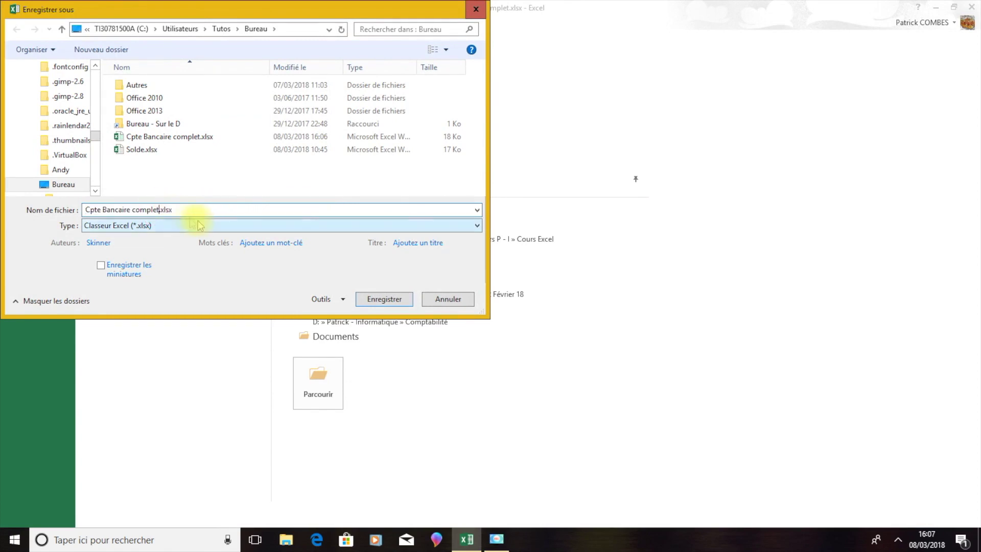
{"action": "type", "text": "2222"}
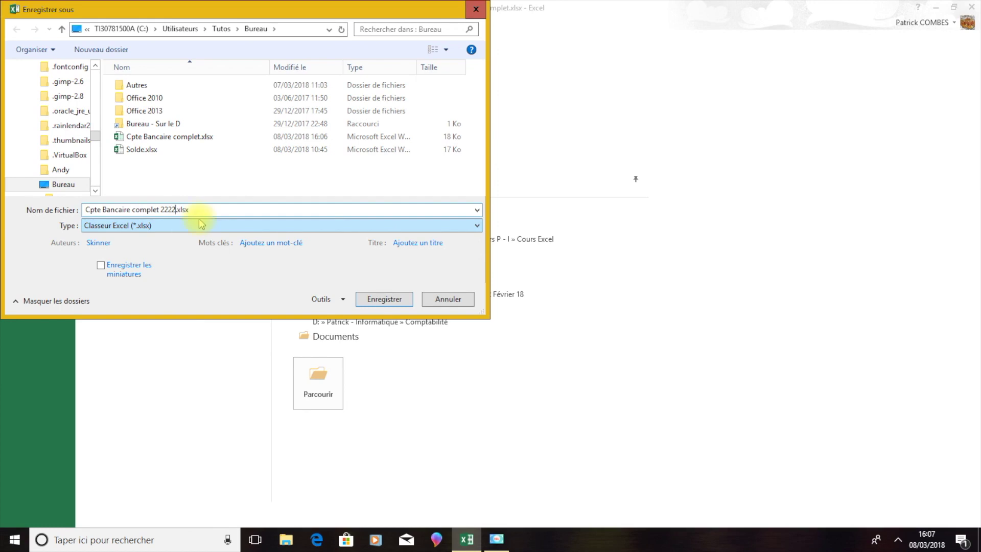
{"action": "left_click", "coordinate": [343, 300]}
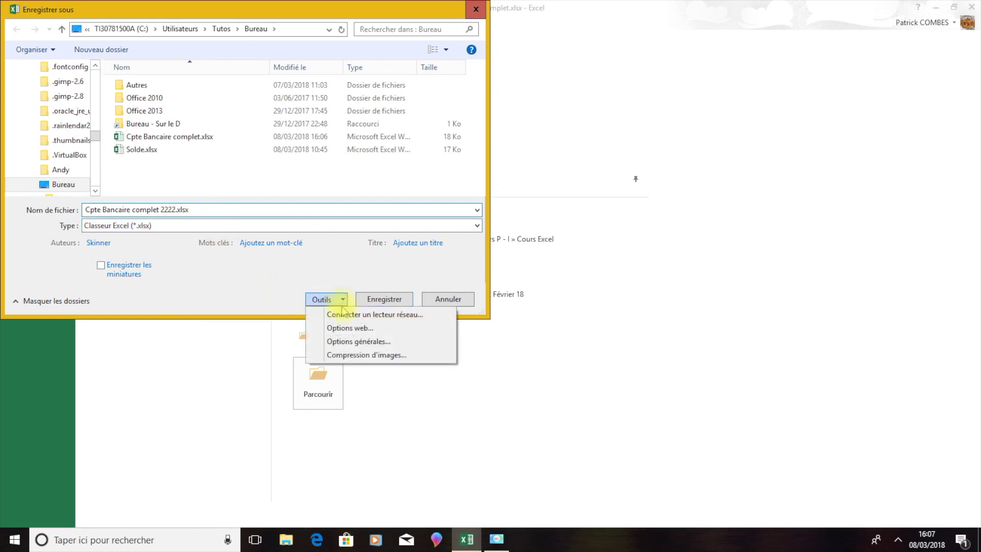
{"action": "left_click", "coordinate": [333, 342]}
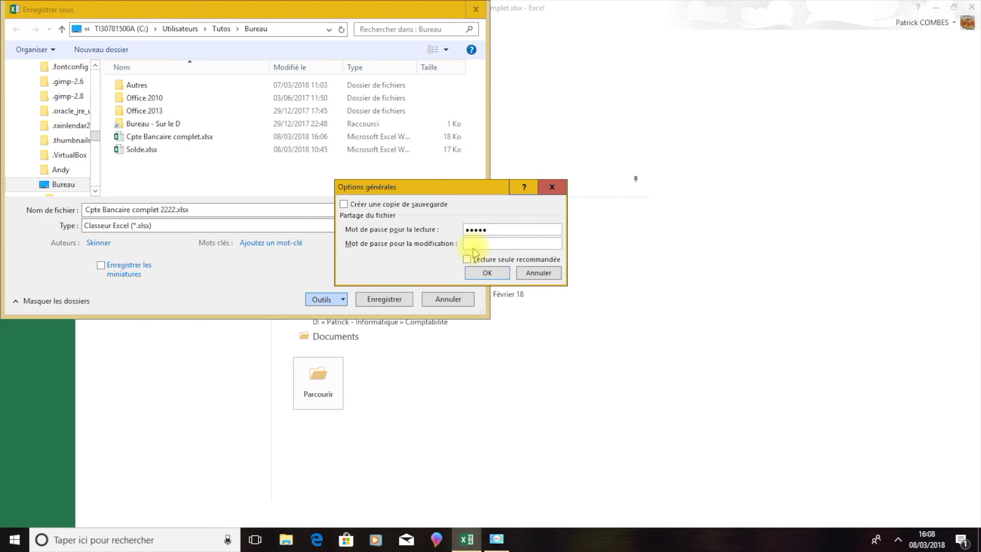
In General Options, change the opening password, add a modification password, and tick Read-only recommended.
{"action": "key", "text": "BackSpace"}
{"action": "key", "text": "BackSpace"}
{"action": "key", "text": "BackSpace"}
{"action": "left_click", "coordinate": [493, 244]}
{"action": "left_click", "coordinate": [468, 261]}
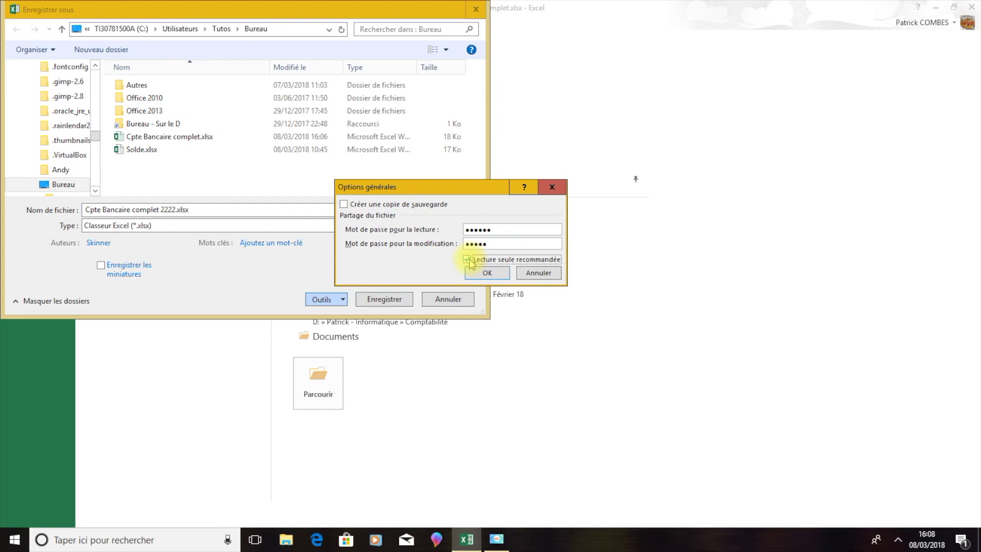
{"action": "left_click", "coordinate": [498, 243]}
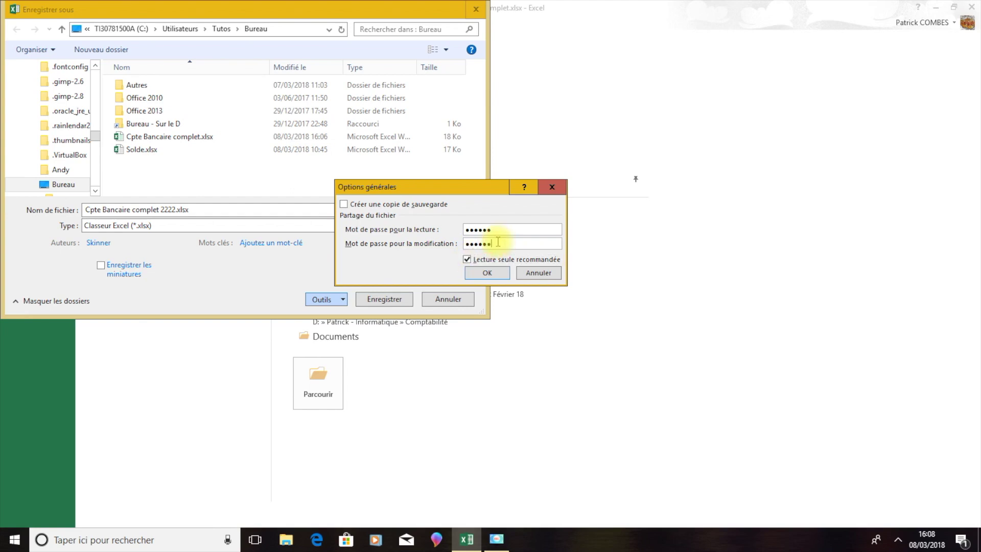
{"action": "left_click", "coordinate": [485, 273]}
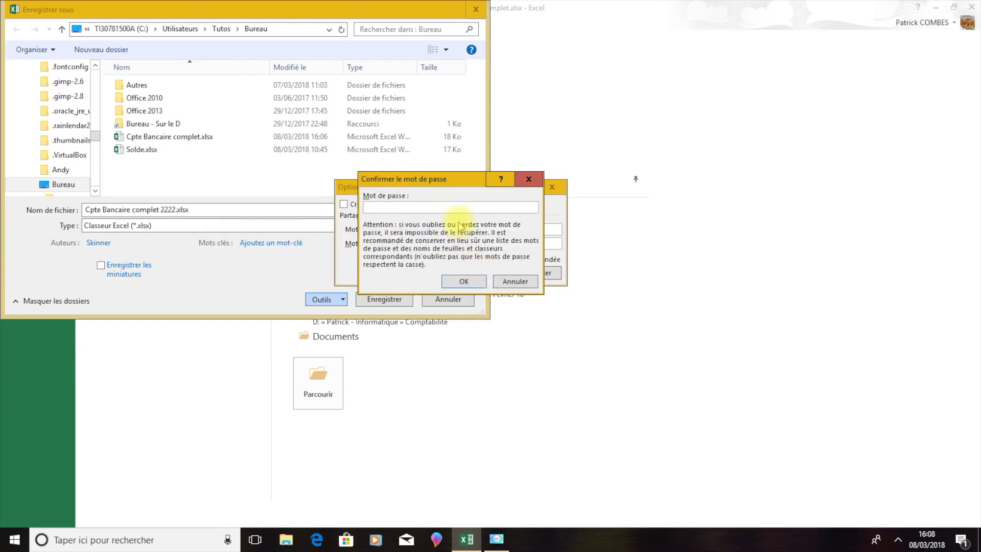
Re-enter the opening and modification passwords in the confirmation prompts.
{"action": "type", "text": "222222"}
{"action": "key", "text": "Return"}
{"action": "type", "text": "222222"}
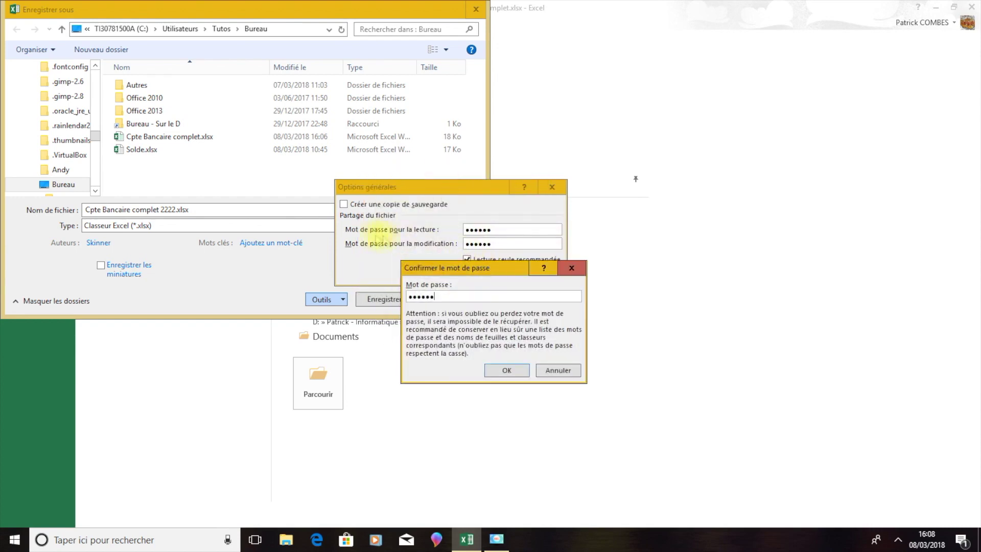
{"action": "left_click", "coordinate": [505, 370]}
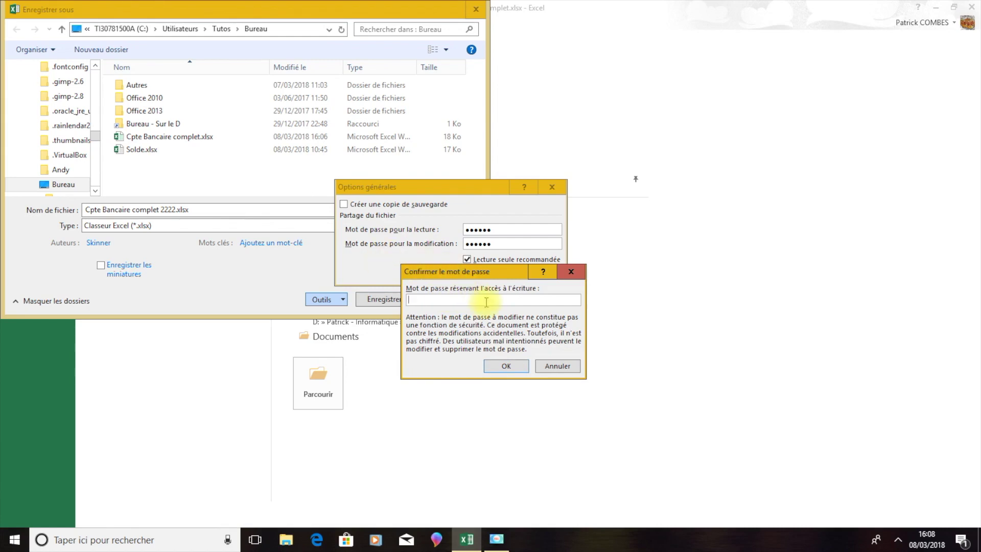
{"action": "type", "text": "*****"}
{"action": "key", "text": "Return"}
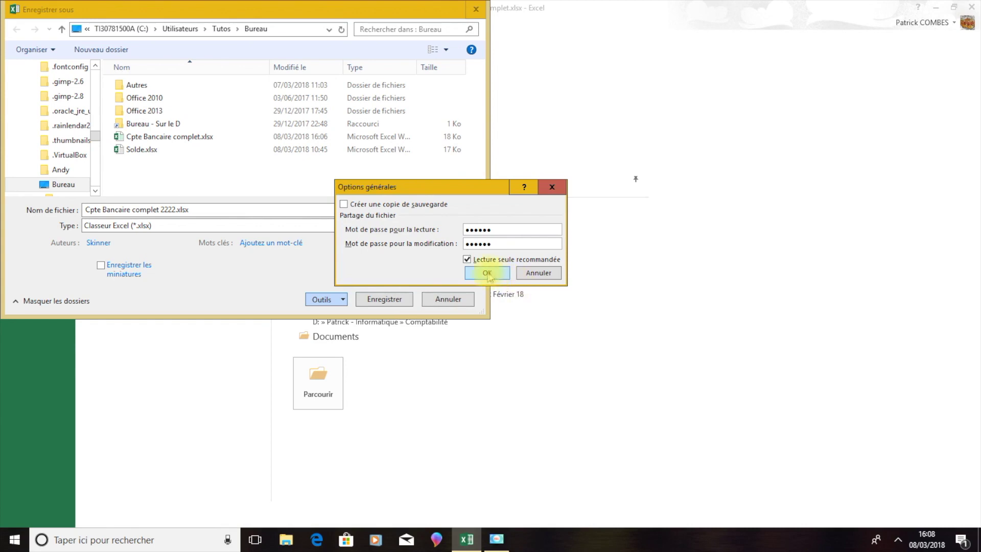
Reapply the General Options and confirm both passwords again.
{"action": "left_click", "coordinate": [487, 273]}
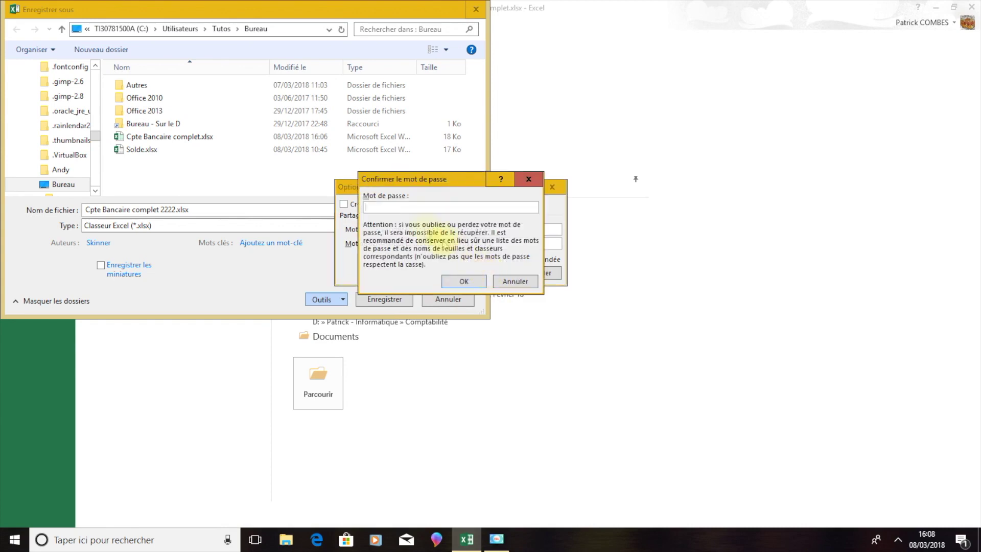
{"action": "left_click_drag", "start_coordinate": [415, 178], "coordinate": [450, 253]}
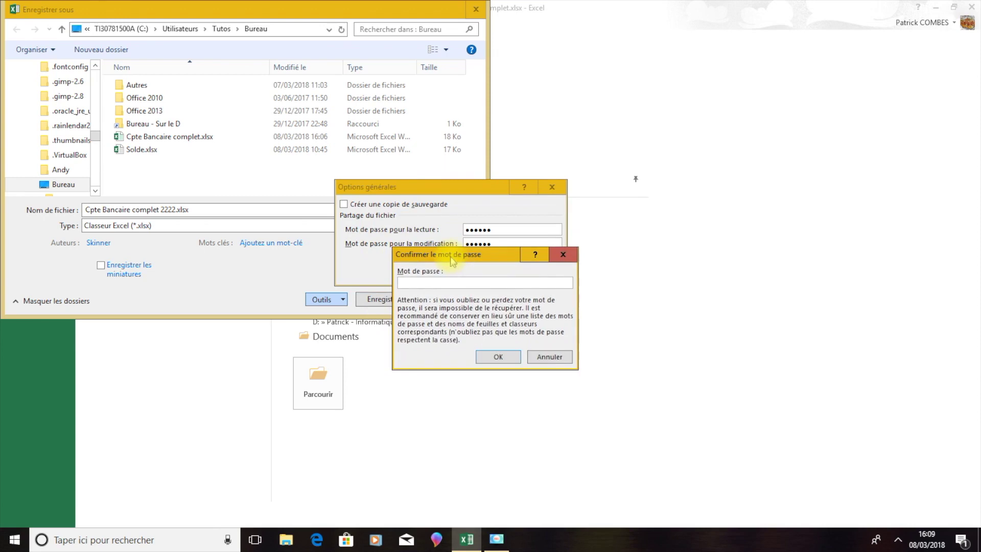
{"action": "type", "text": "aaaaaa"}
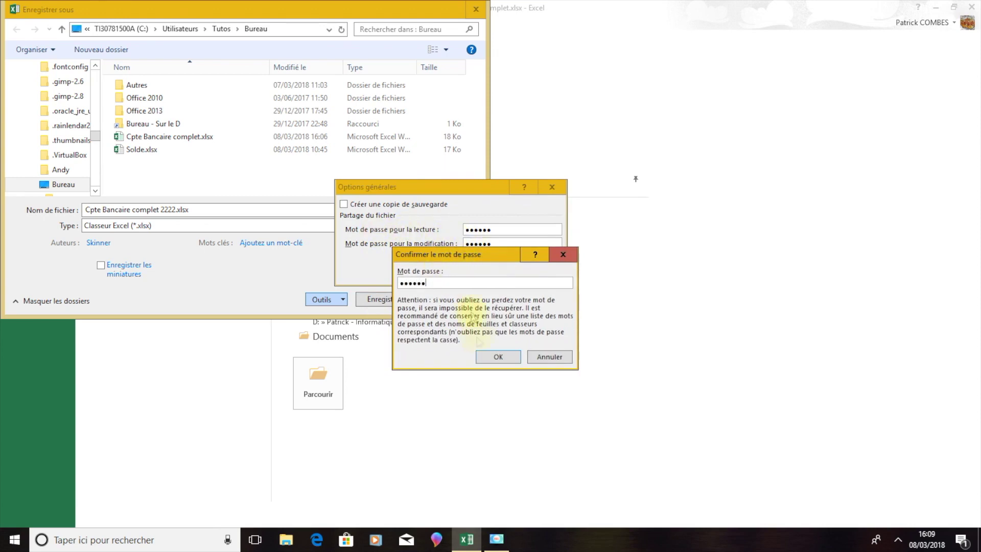
{"action": "left_click", "coordinate": [484, 357]}
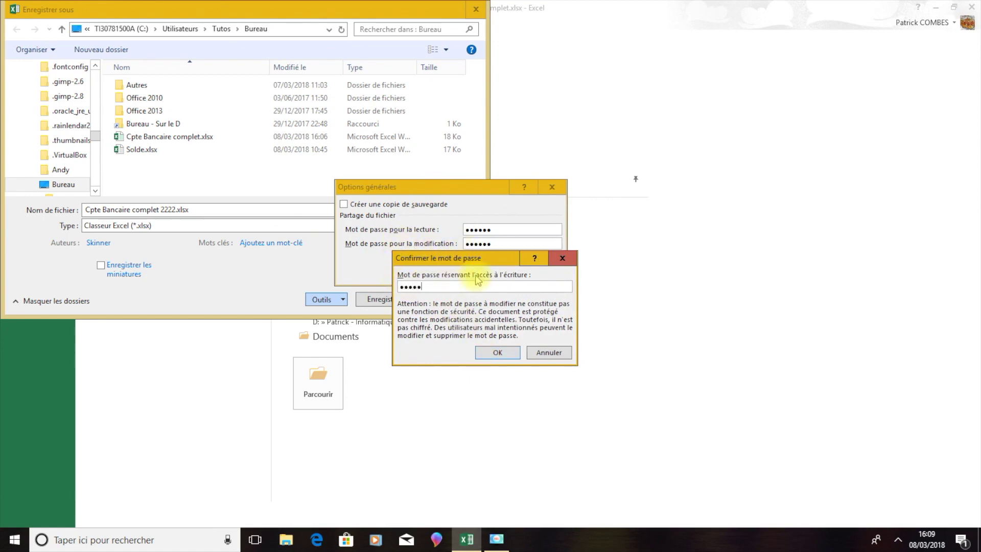
{"action": "left_click", "coordinate": [498, 352]}
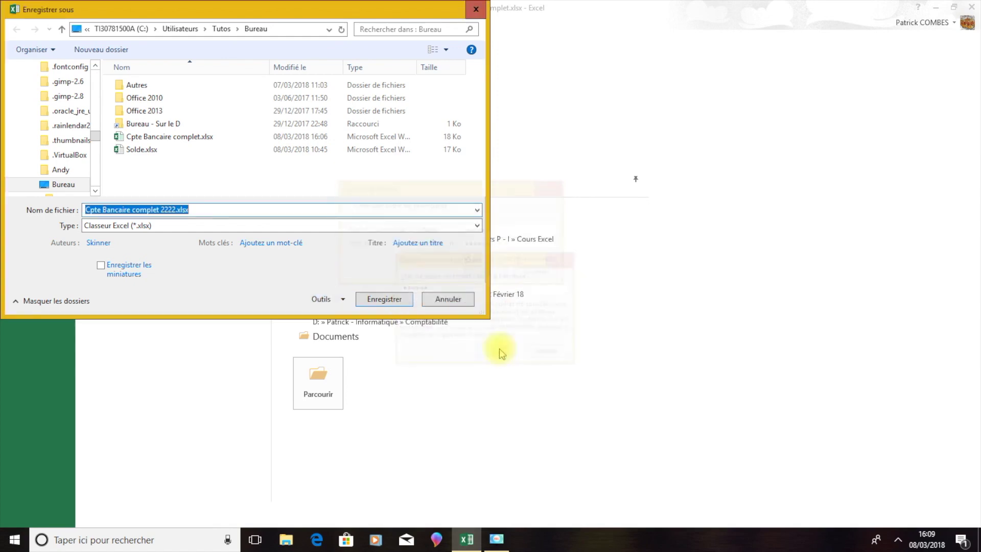
Save Cpte Bancaire complet 2222.xlsx, close it, and move its icon to the desktop's top-middle.
{"action": "left_click", "coordinate": [368, 297]}
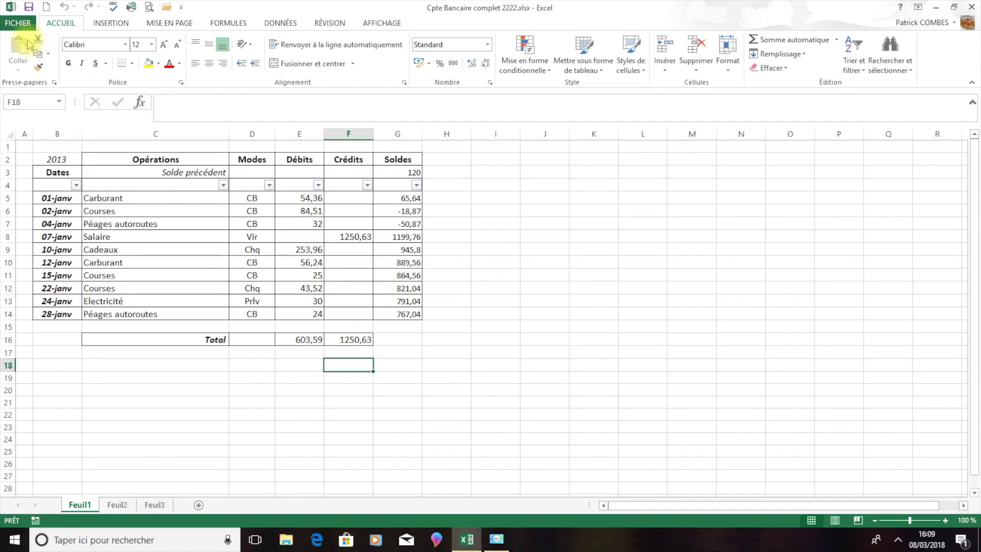
{"action": "left_click", "coordinate": [18, 23]}
{"action": "left_click", "coordinate": [23, 236]}
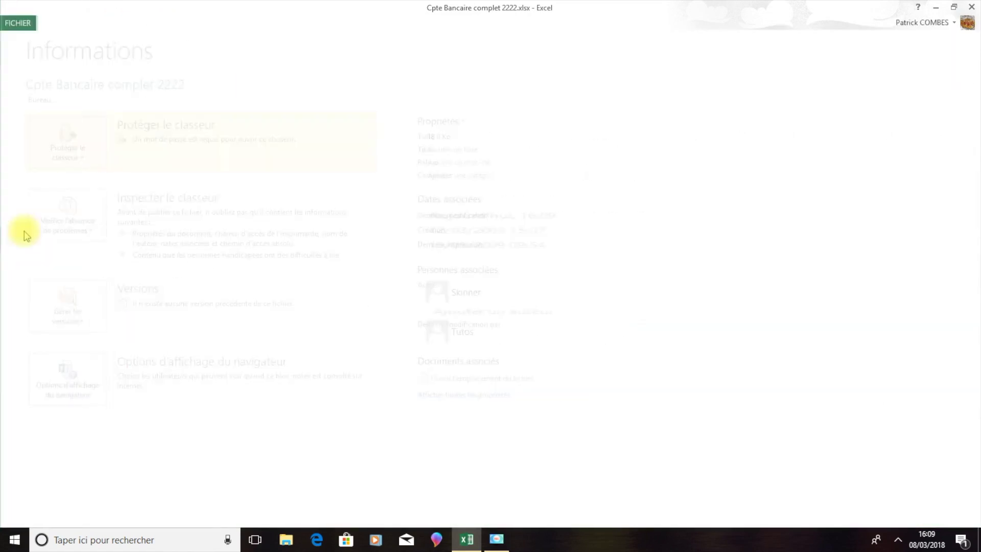
{"action": "key", "text": "super+d"}
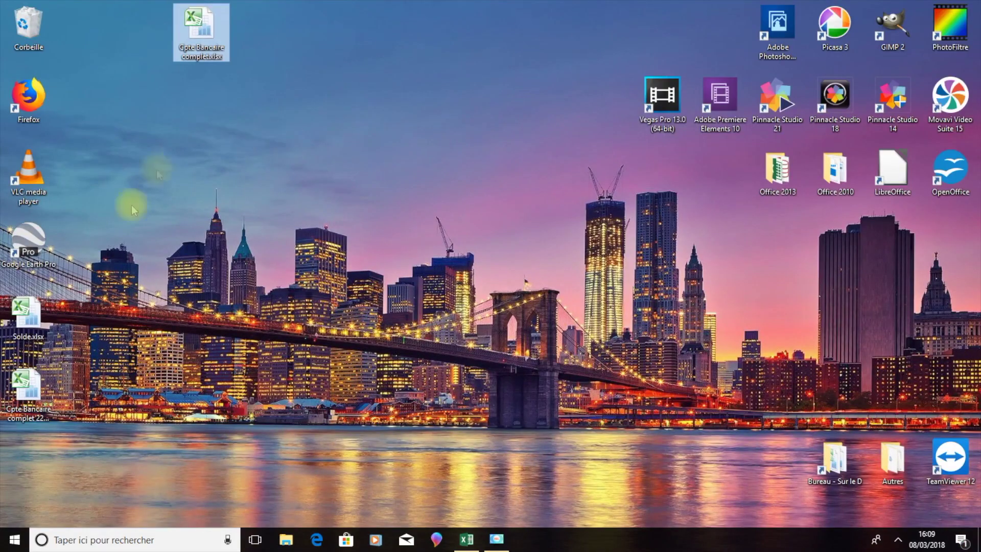
{"action": "mouse_move", "coordinate": [28, 391]}
{"action": "left_mouse_down"}
{"action": "mouse_move", "coordinate": [285, 199]}
{"action": "mouse_move", "coordinate": [299, 117]}
{"action": "left_mouse_up"}
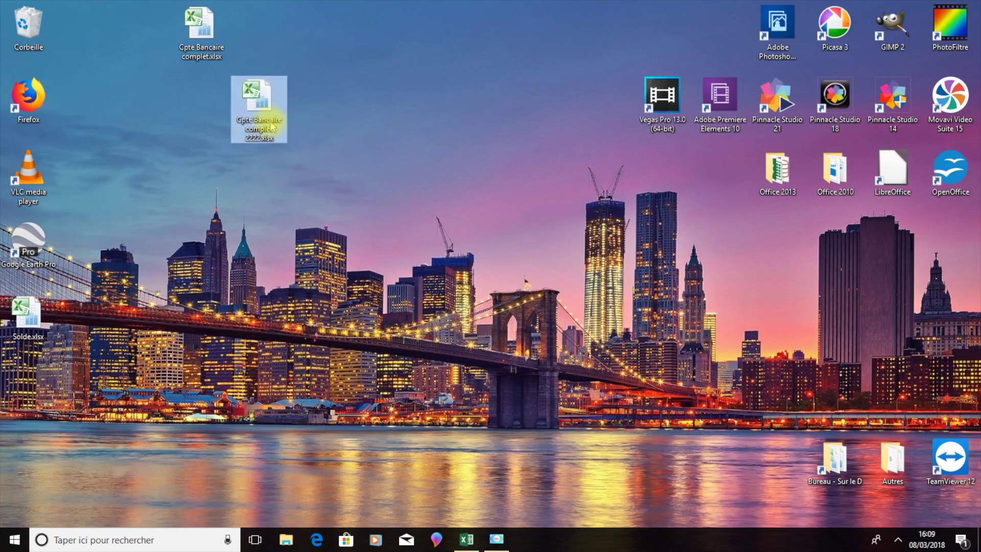
Open Cpte Bancaire complet 2222.xlsx from the desktop and submit its opening password.
{"action": "double_click", "coordinate": [262, 109]}
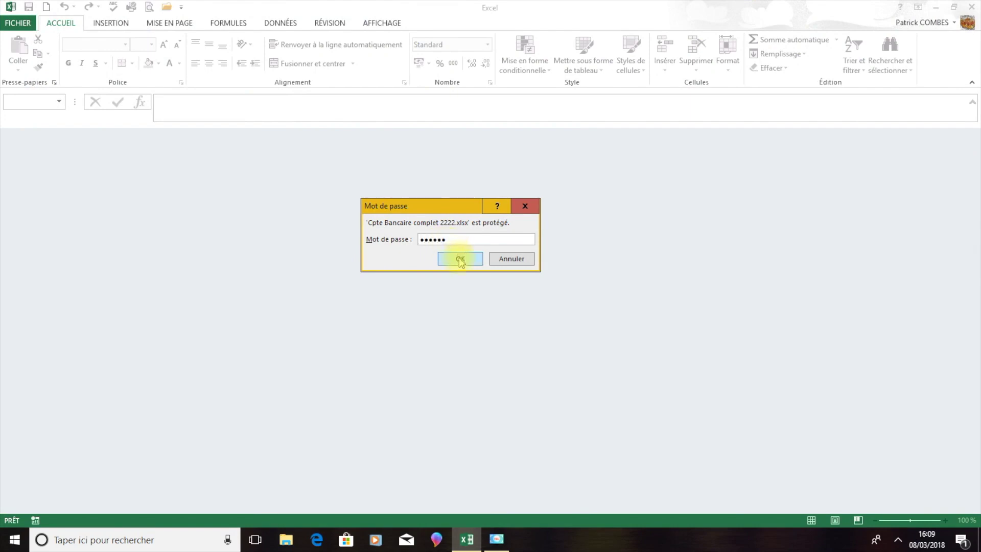
{"action": "left_click", "coordinate": [460, 259]}
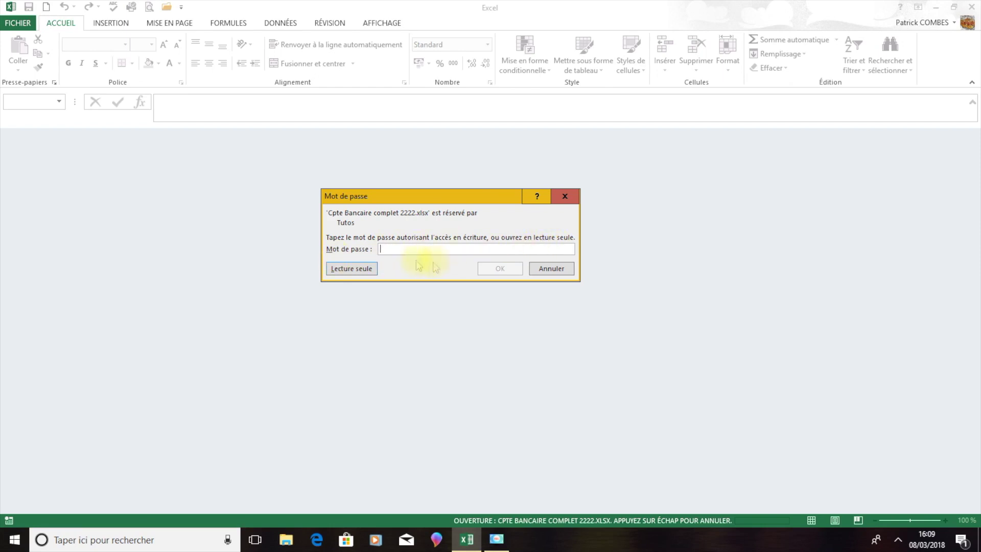
Open the copy read-only, enter 444444 in H10, and confirm saving is refused.
{"action": "left_click", "coordinate": [360, 268]}
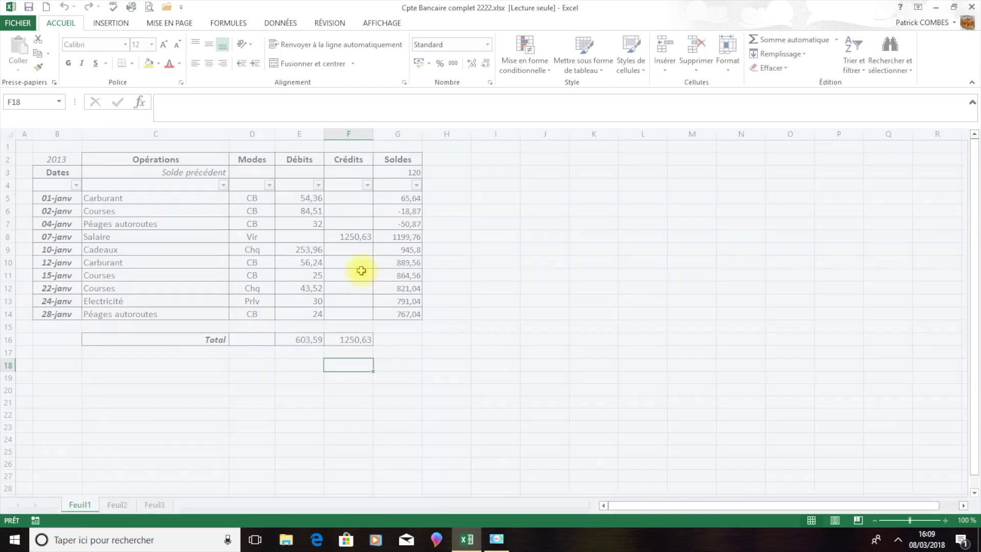
{"action": "left_click", "coordinate": [442, 262]}
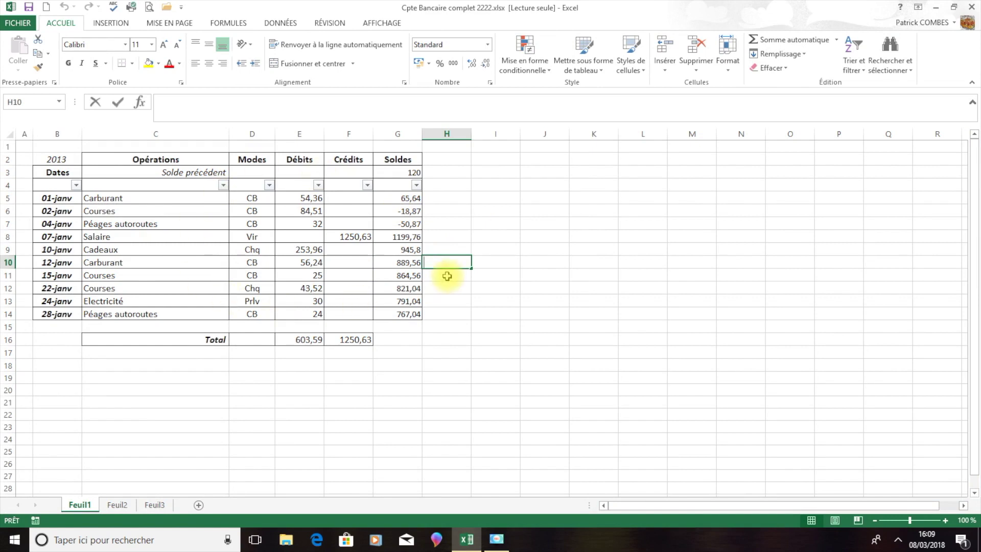
{"action": "type", "text": "444444"}
{"action": "left_click", "coordinate": [432, 314]}
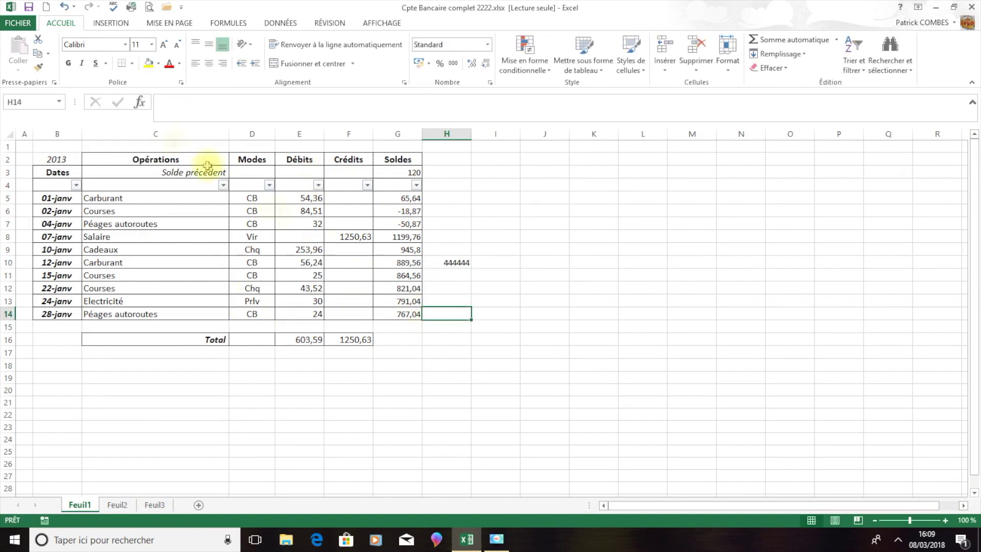
{"action": "left_click", "coordinate": [28, 7]}
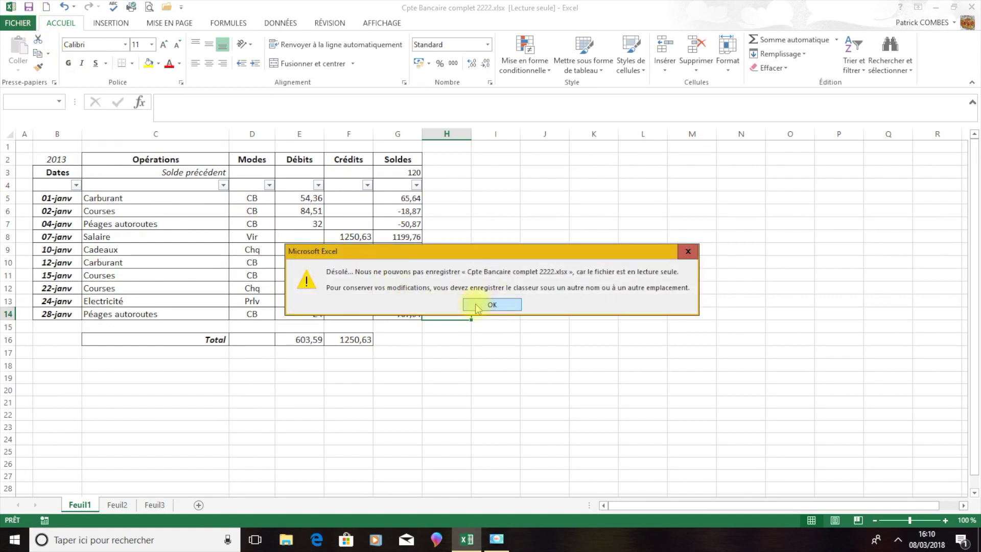
{"action": "left_click", "coordinate": [476, 306]}
Close the workbook without saving and reopen Cpte Bancaire complet 2222.xlsx.
{"action": "left_click", "coordinate": [459, 262]}
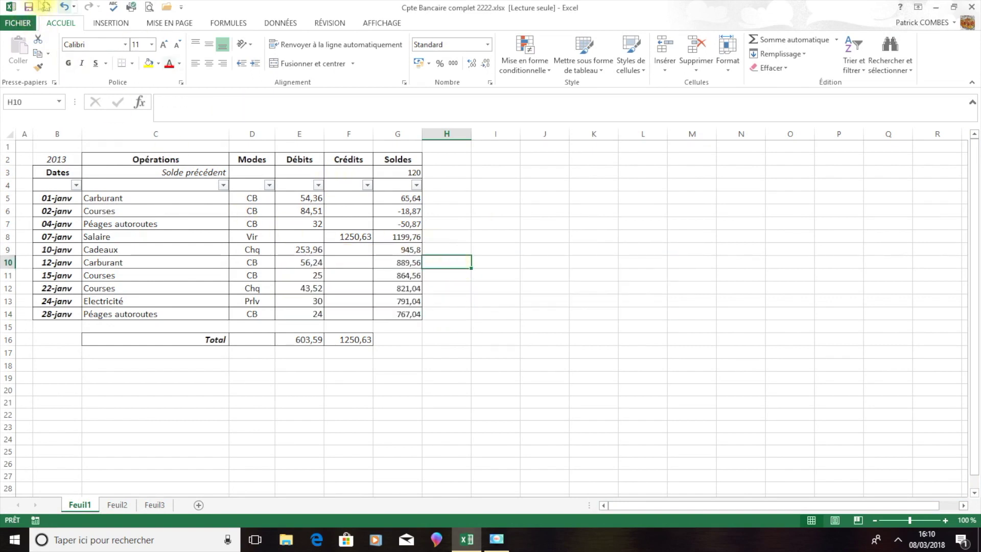
{"action": "left_click", "coordinate": [18, 22]}
{"action": "left_click", "coordinate": [40, 238]}
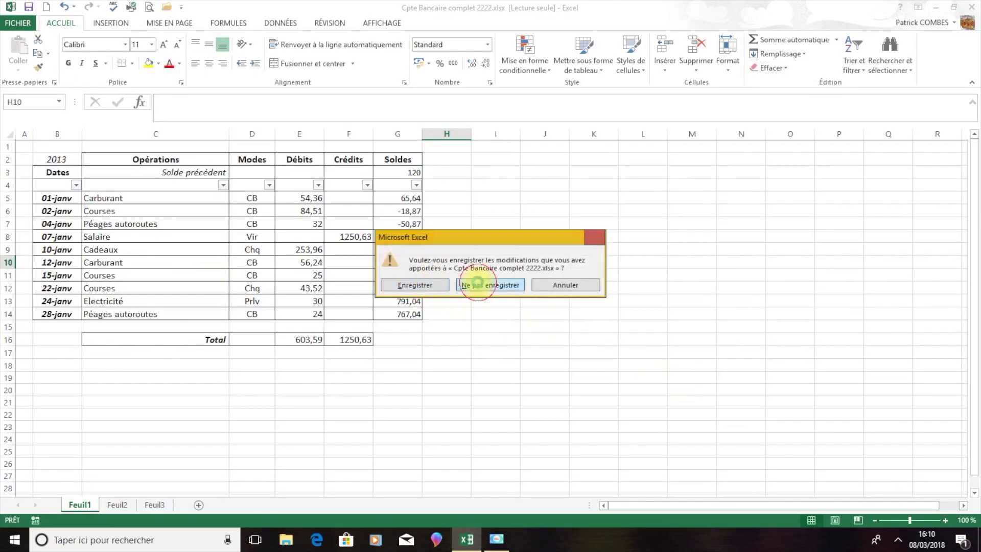
{"action": "left_click", "coordinate": [477, 285]}
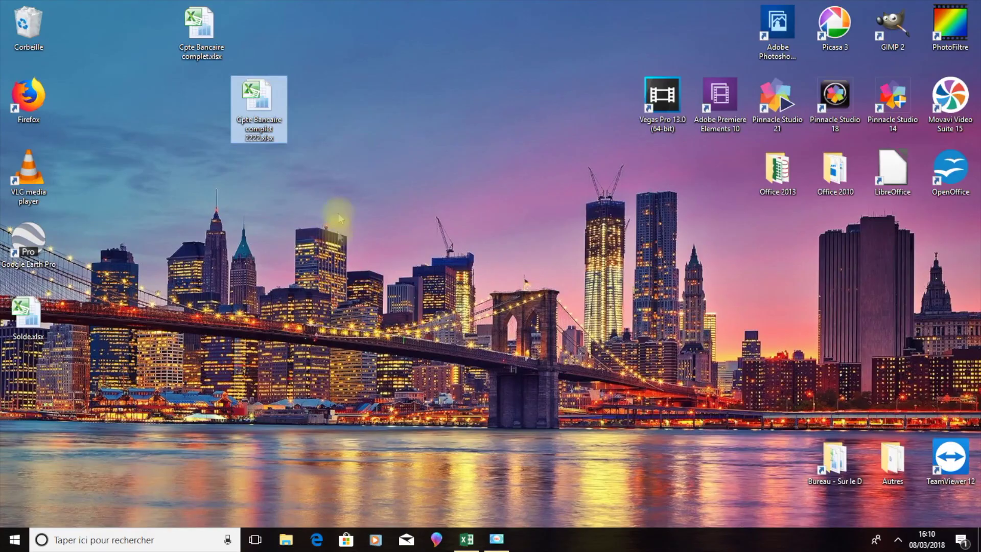
{"action": "double_click", "coordinate": [258, 104]}
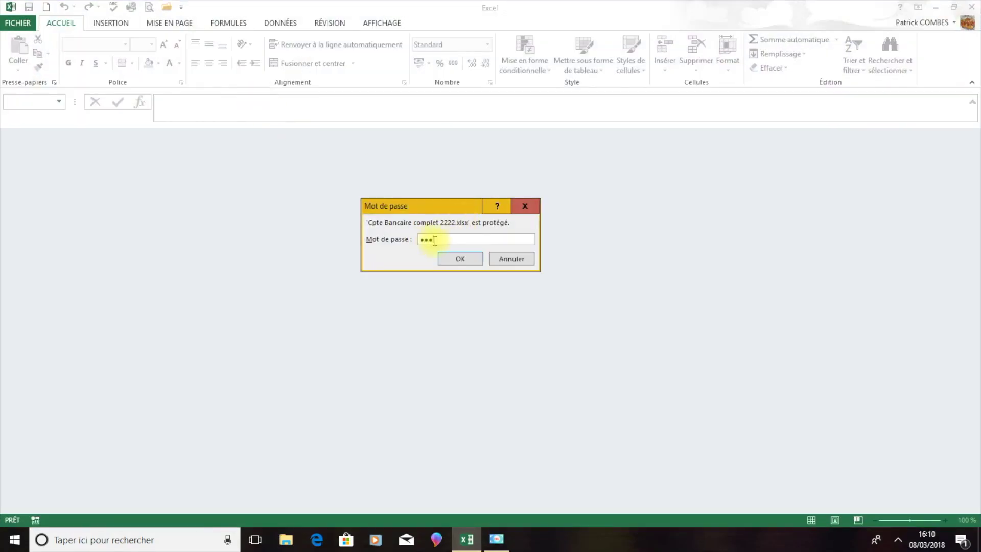
Enter the opening and modification passwords and open the workbook editable, declining read-only.
{"action": "left_click", "coordinate": [457, 258]}
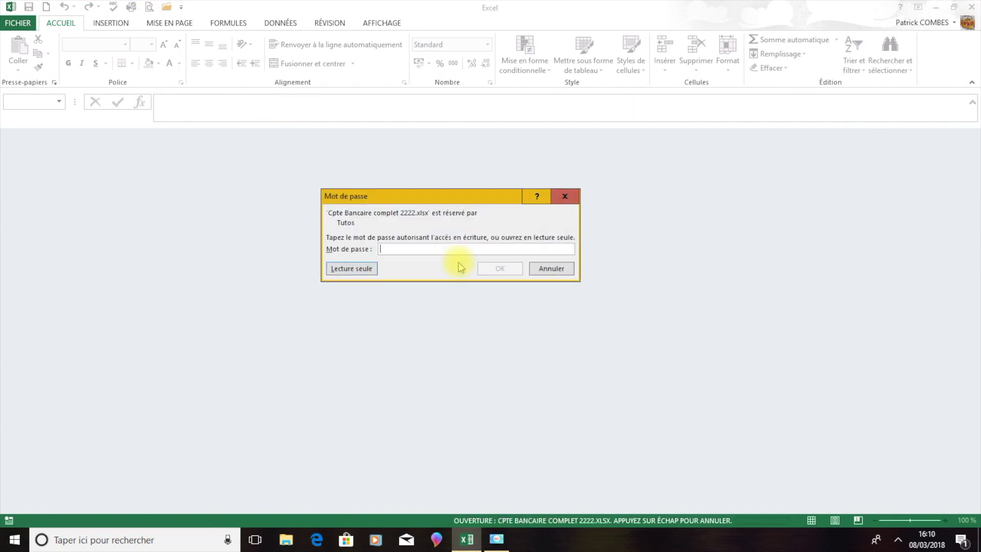
{"action": "type", "text": "2"}
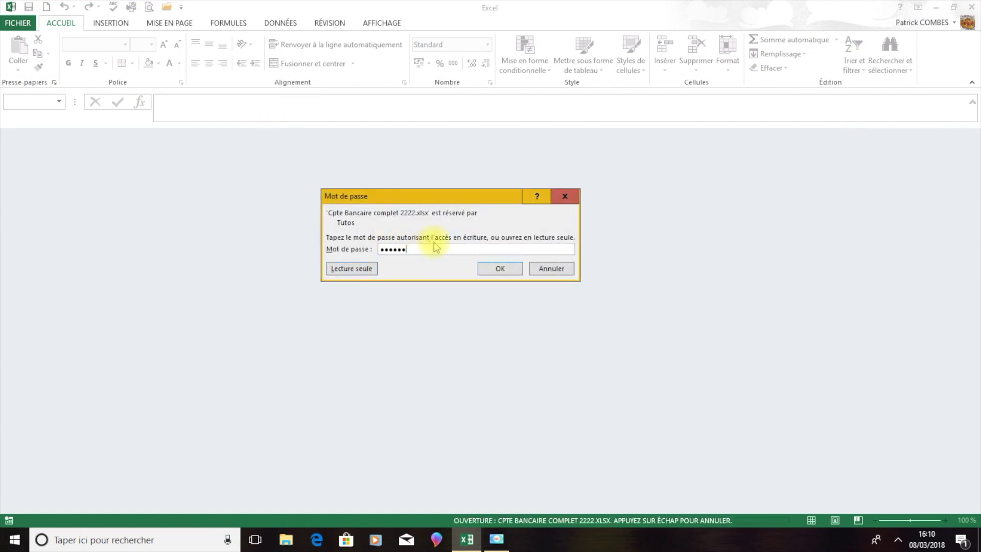
{"action": "left_click", "coordinate": [507, 267]}
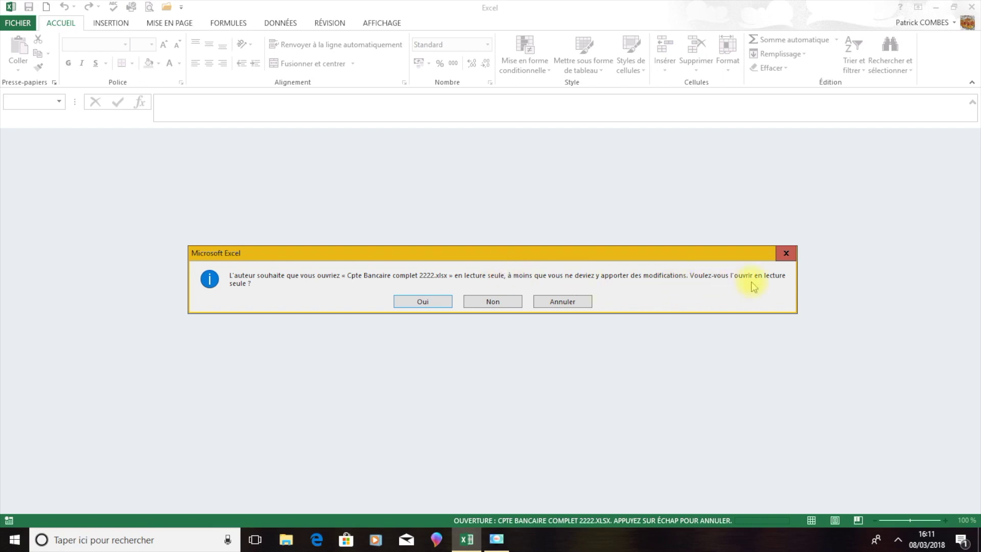
{"action": "left_click", "coordinate": [492, 301]}
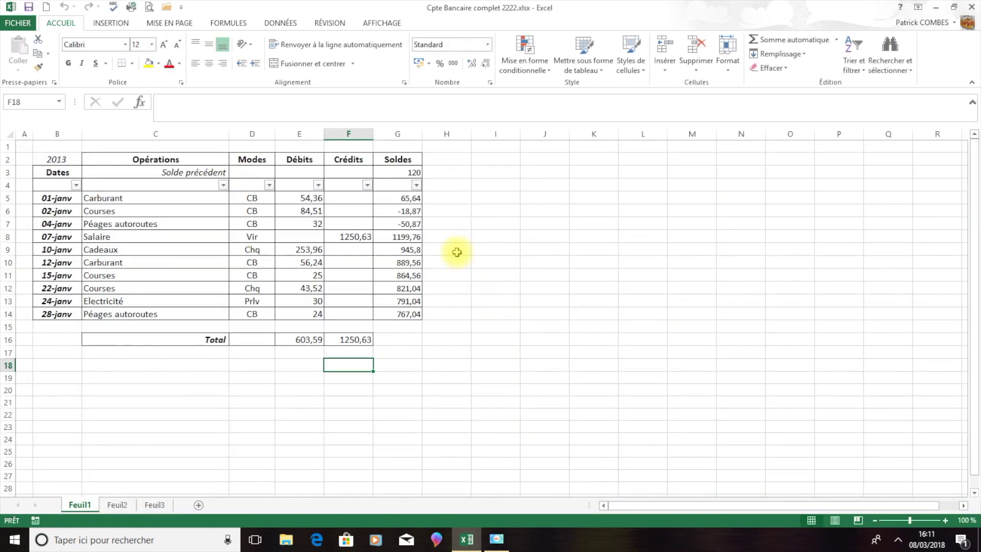
Type vcvcvcv into H9, save, then close the workbook and Excel.
{"action": "left_click", "coordinate": [460, 252]}
{"action": "type", "text": "vcvcvcv"}
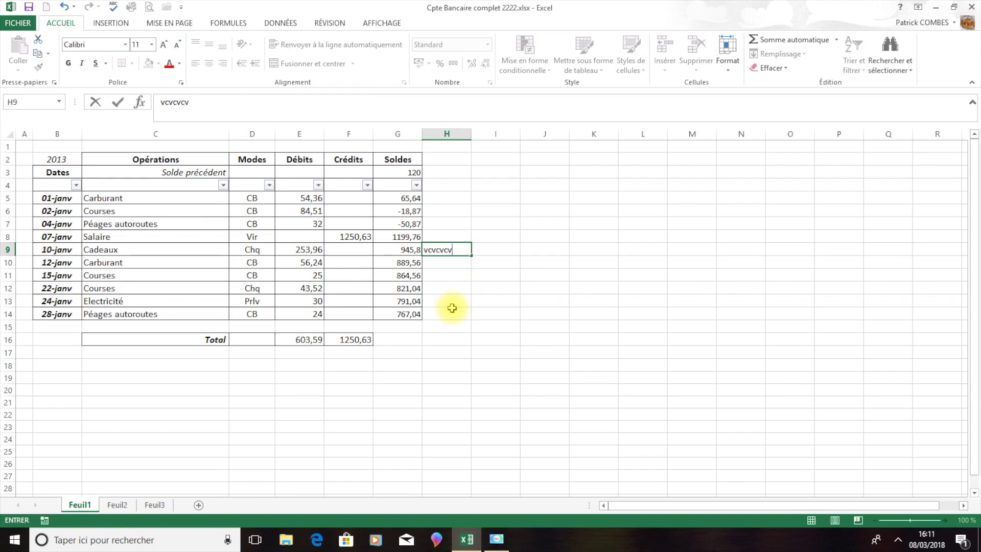
{"action": "left_click", "coordinate": [449, 310]}
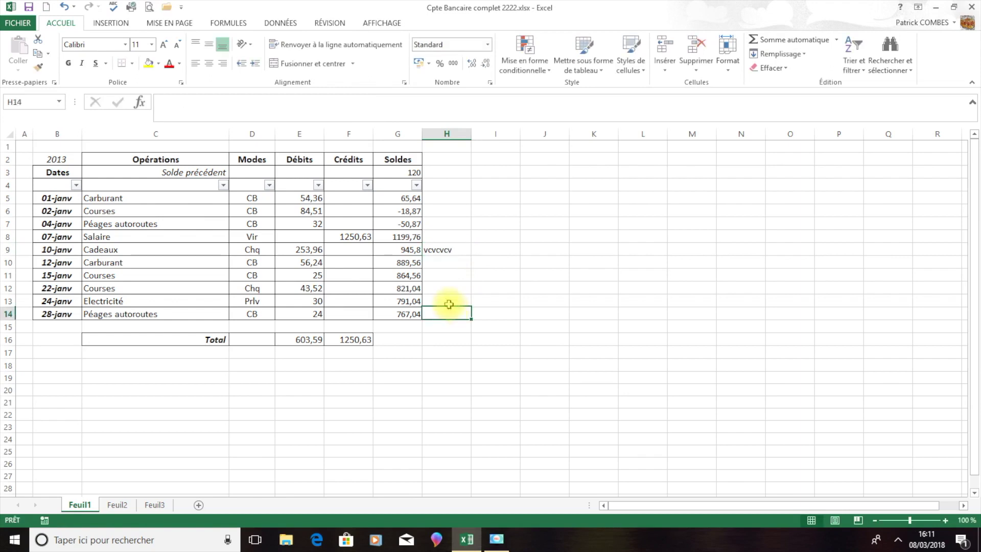
{"action": "left_click", "coordinate": [31, 8]}
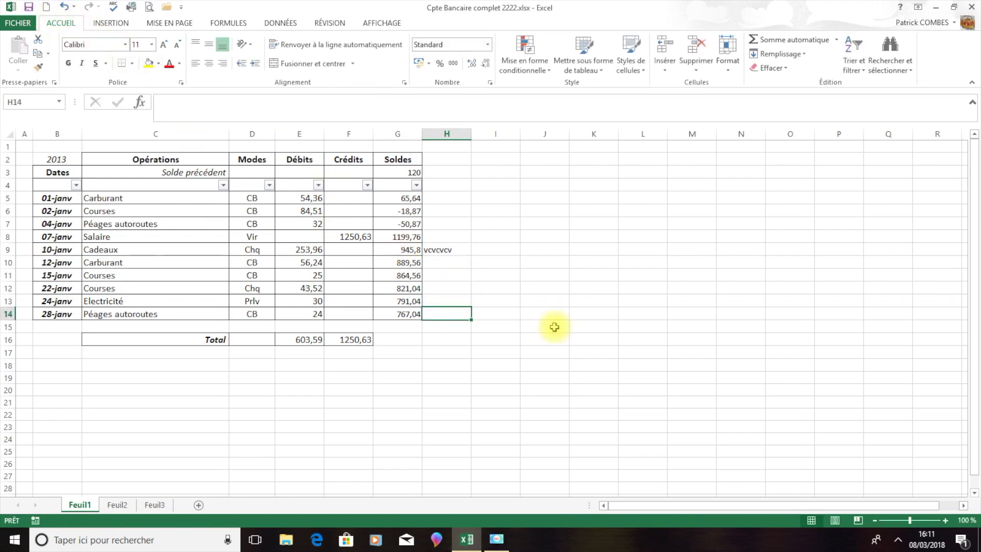
{"action": "left_click", "coordinate": [18, 22]}
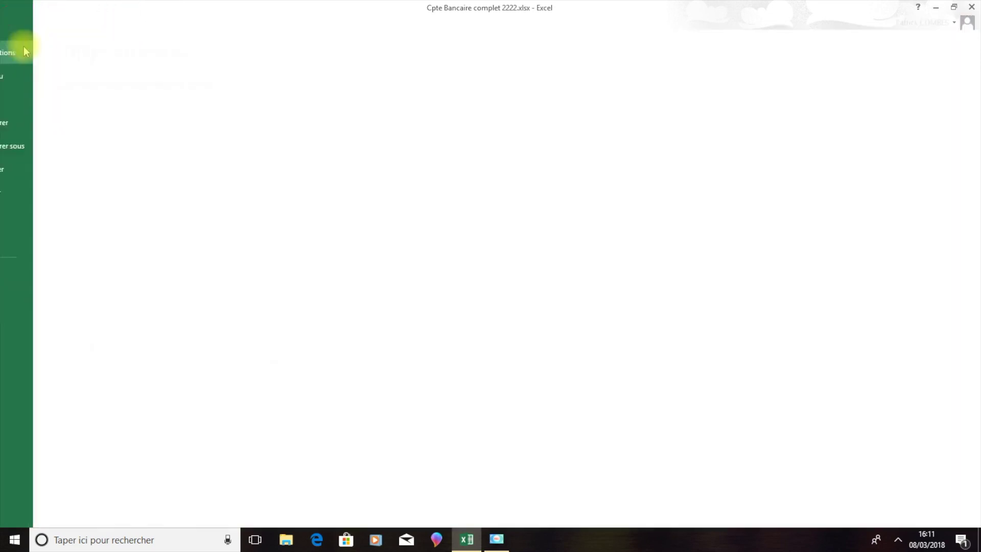
{"action": "left_click", "coordinate": [41, 242]}
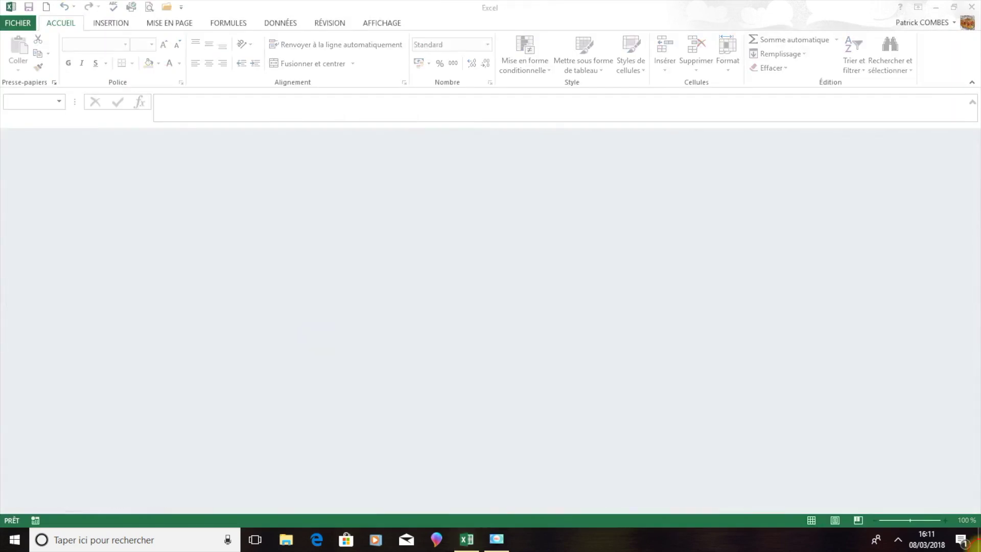
{"action": "left_click", "coordinate": [971, 7]}
Reopen the 2222 workbook with its opening and write passwords, accept read-only, and check H9.
{"action": "double_click", "coordinate": [248, 105]}
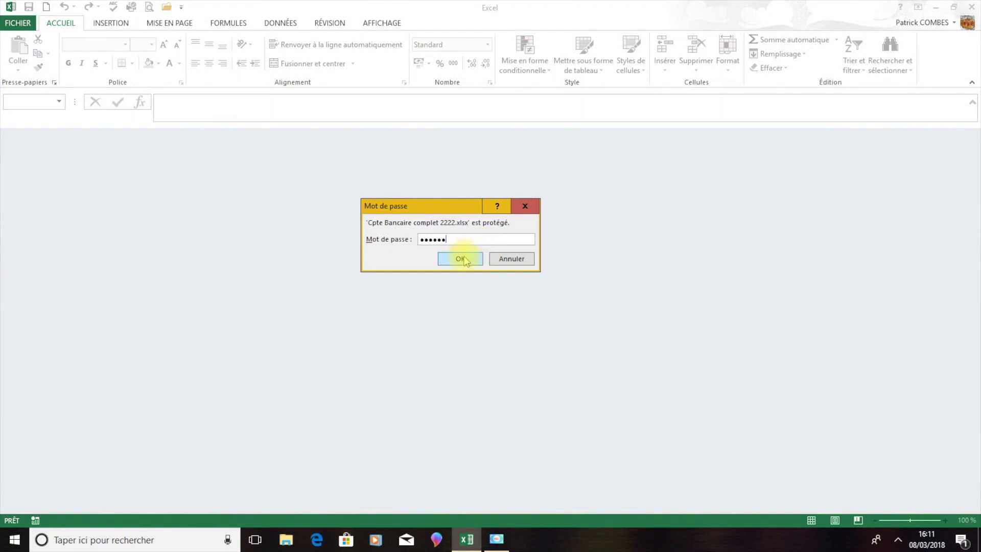
{"action": "left_click", "coordinate": [460, 258]}
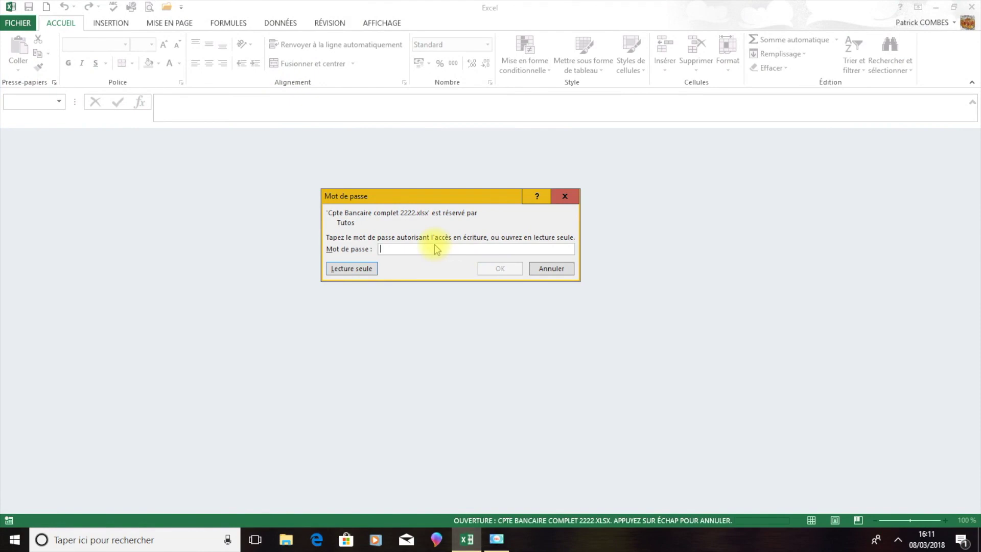
{"action": "type", "text": "ab"}
{"action": "key", "text": "BackSpace"}
{"action": "key", "text": "BackSpace"}
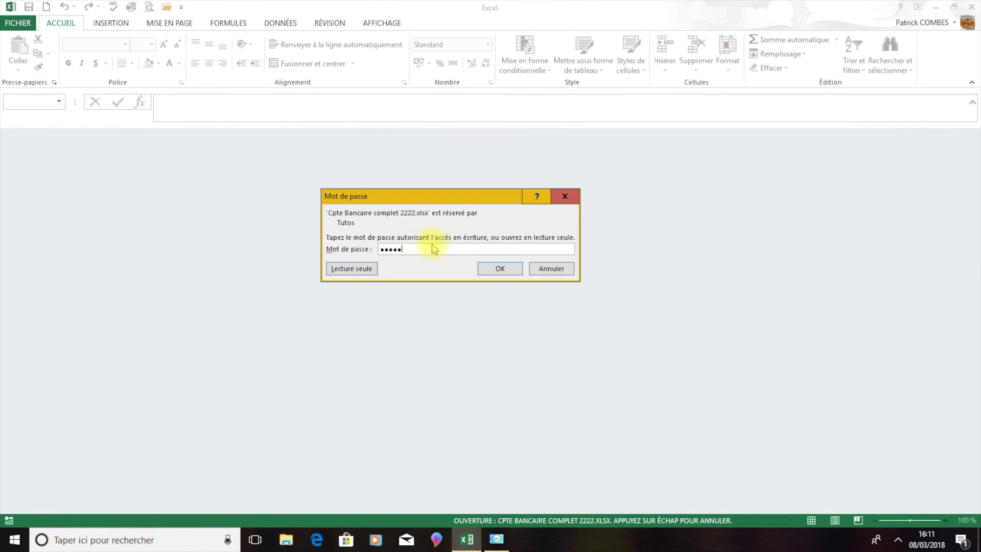
{"action": "left_click", "coordinate": [499, 268]}
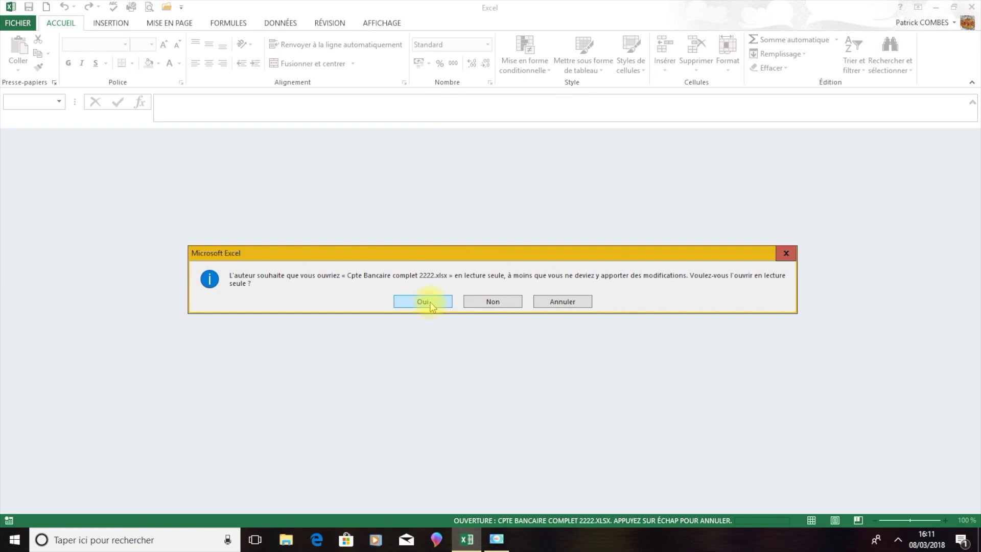
{"action": "left_click", "coordinate": [430, 304]}
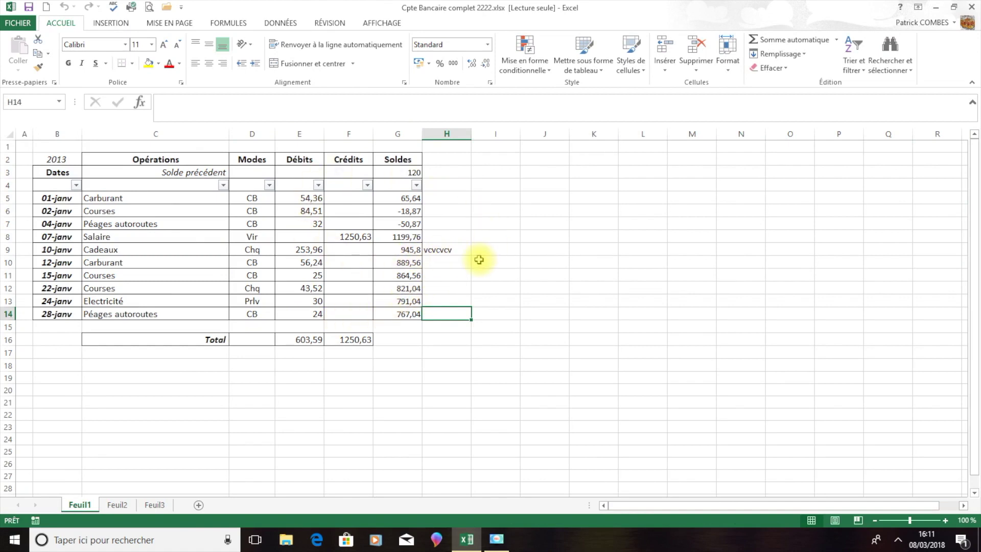
{"action": "left_click", "coordinate": [452, 250]}
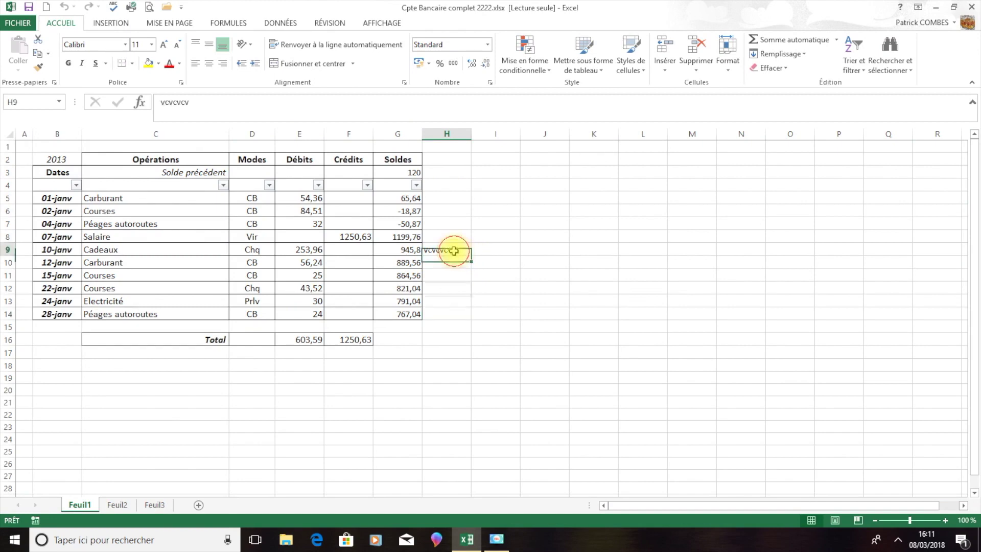
Clear H9, see the read-only save refused, and enter 'hjhjhj' in I12.
{"action": "key", "text": "Delete"}
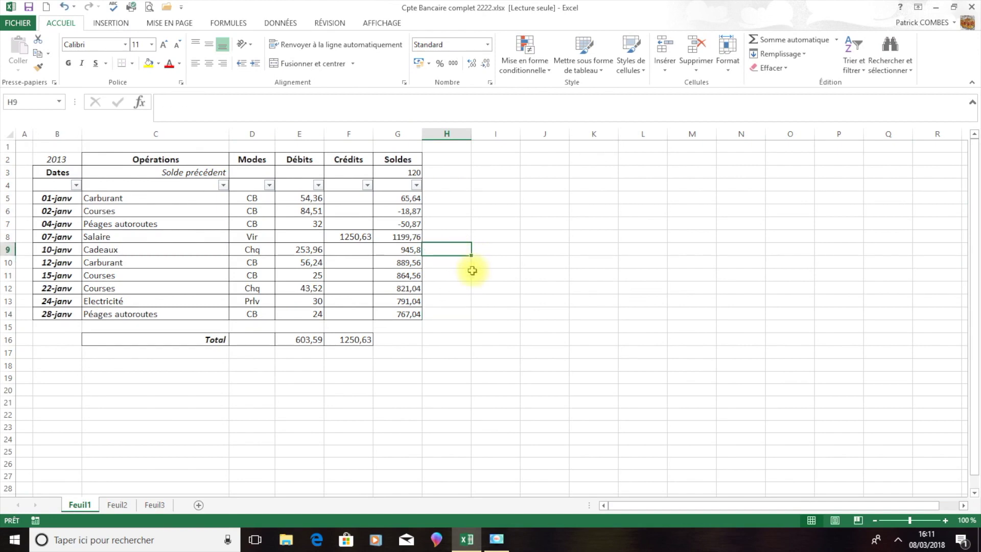
{"action": "left_click", "coordinate": [477, 287]}
{"action": "left_click", "coordinate": [28, 7]}
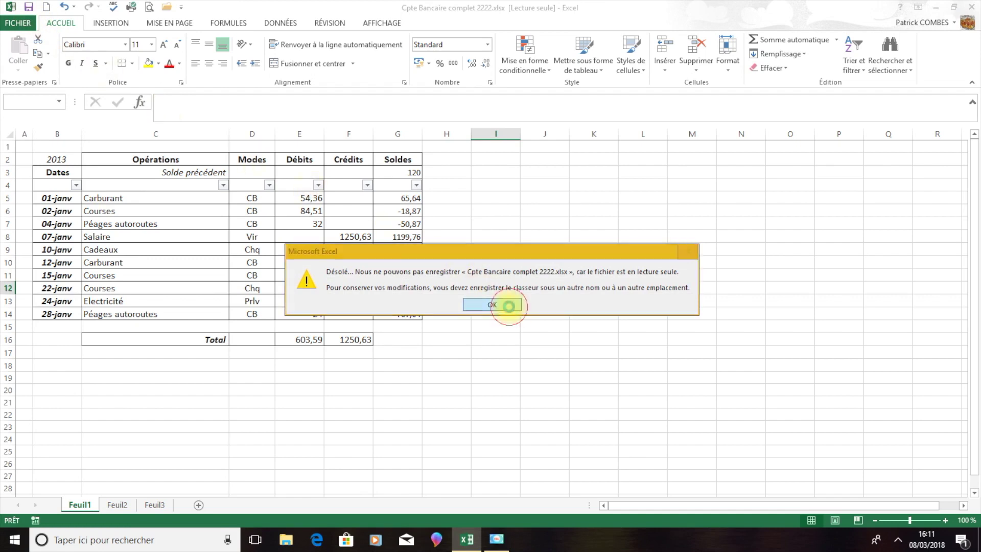
{"action": "left_click", "coordinate": [506, 306]}
{"action": "left_click", "coordinate": [25, 20]}
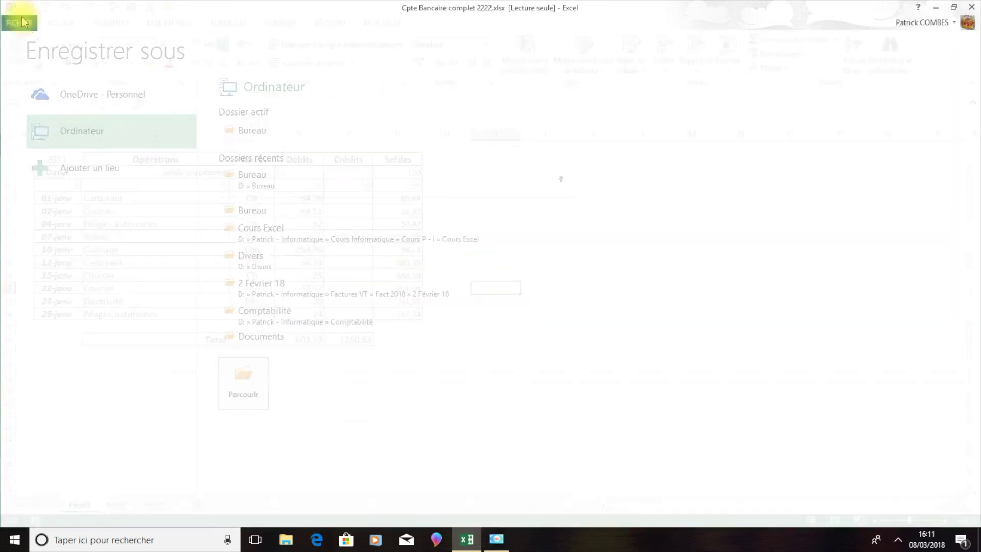
{"action": "type", "text": "hjhjhj"}
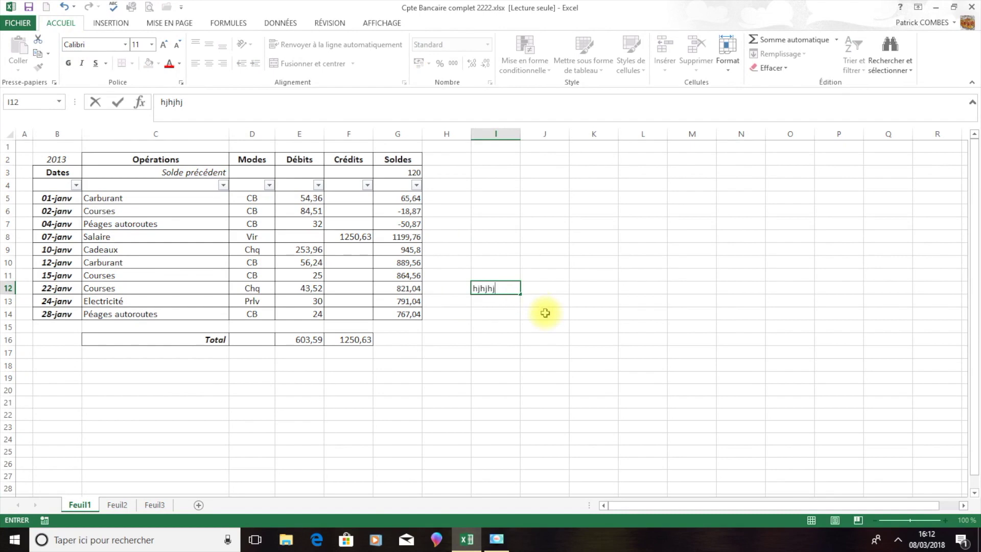
Save a copy on the Bureau as Copie de Cpte Bancaire complet 5555555.xlsx.
{"action": "left_click", "coordinate": [18, 22]}
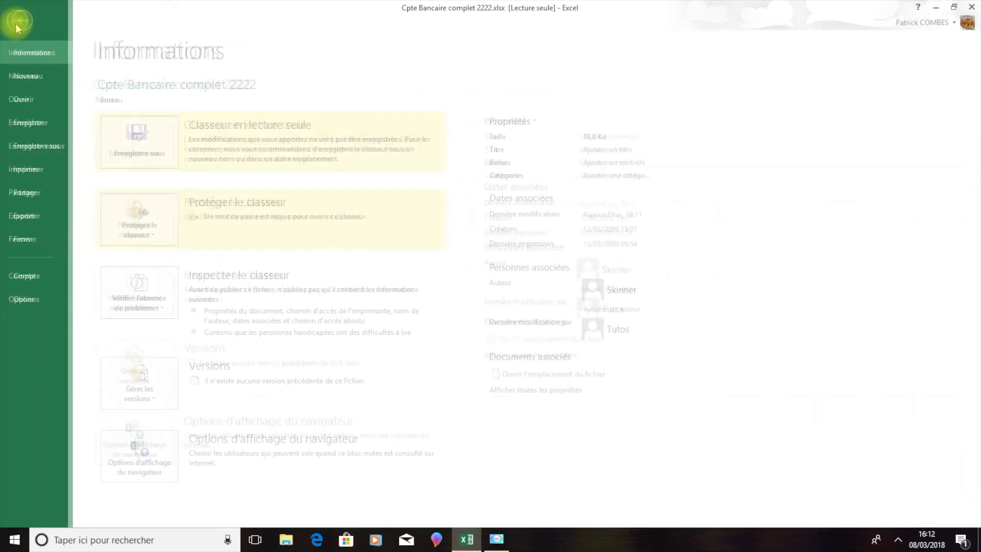
{"action": "left_click", "coordinate": [43, 146]}
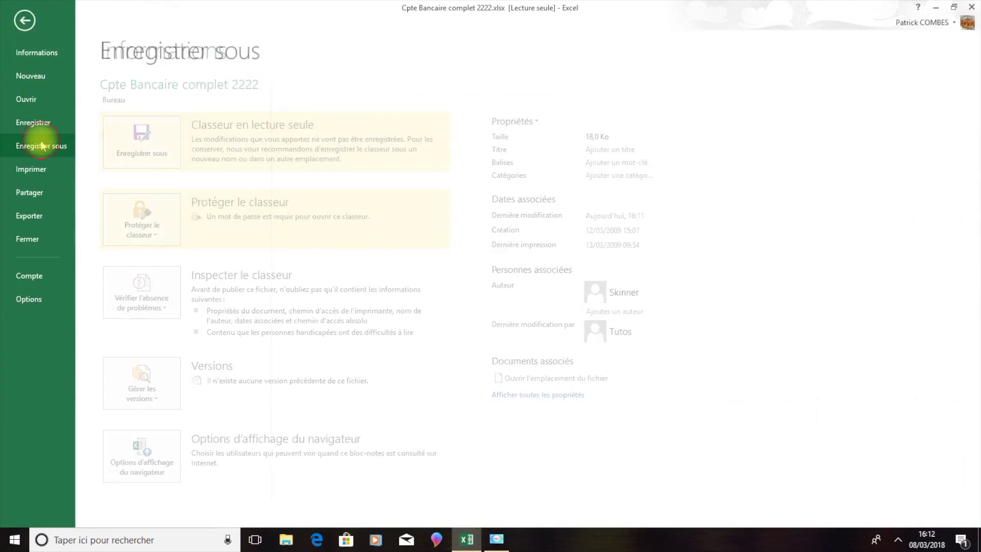
{"action": "left_click", "coordinate": [301, 210]}
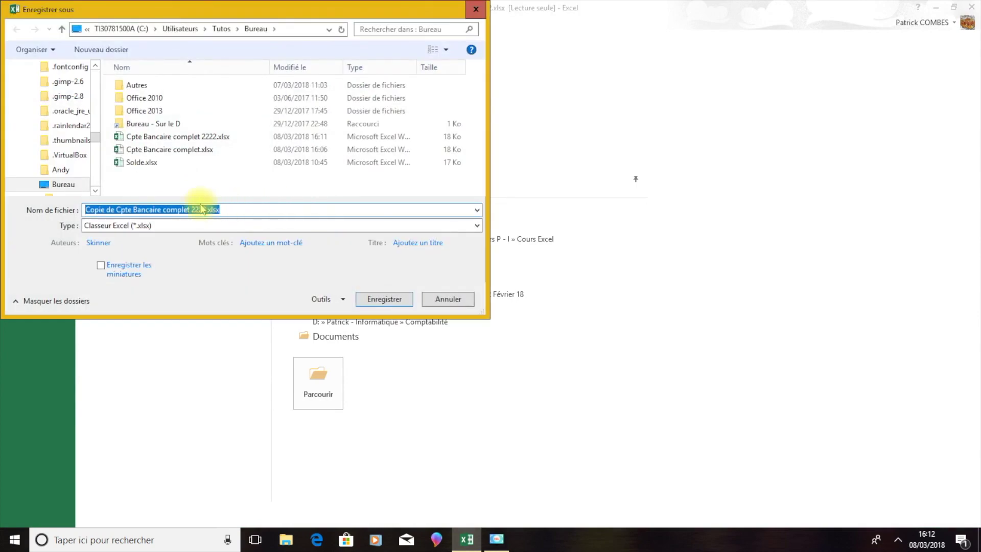
{"action": "left_click", "coordinate": [206, 209]}
{"action": "left_click_drag", "start_coordinate": [207, 210], "coordinate": [197, 210]}
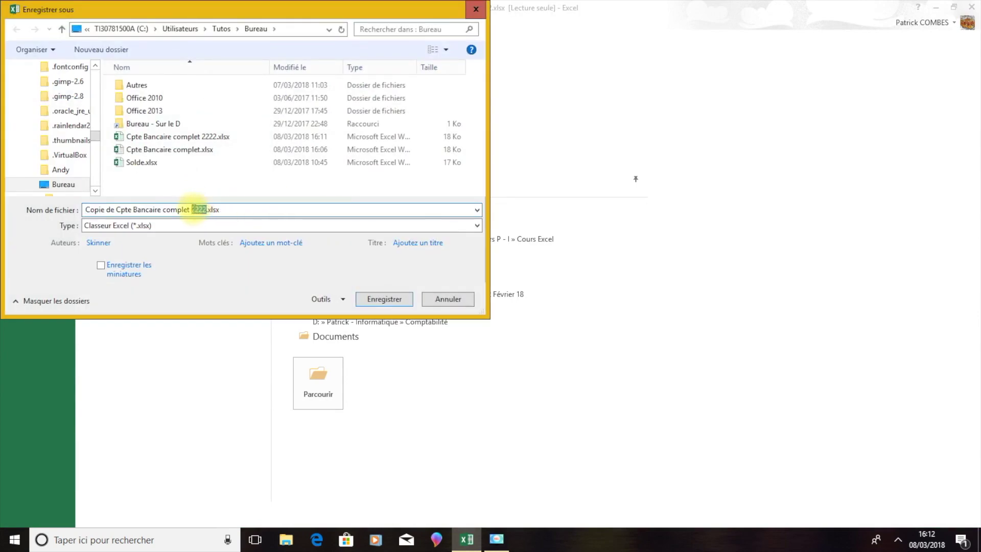
{"action": "type", "text": "5555555"}
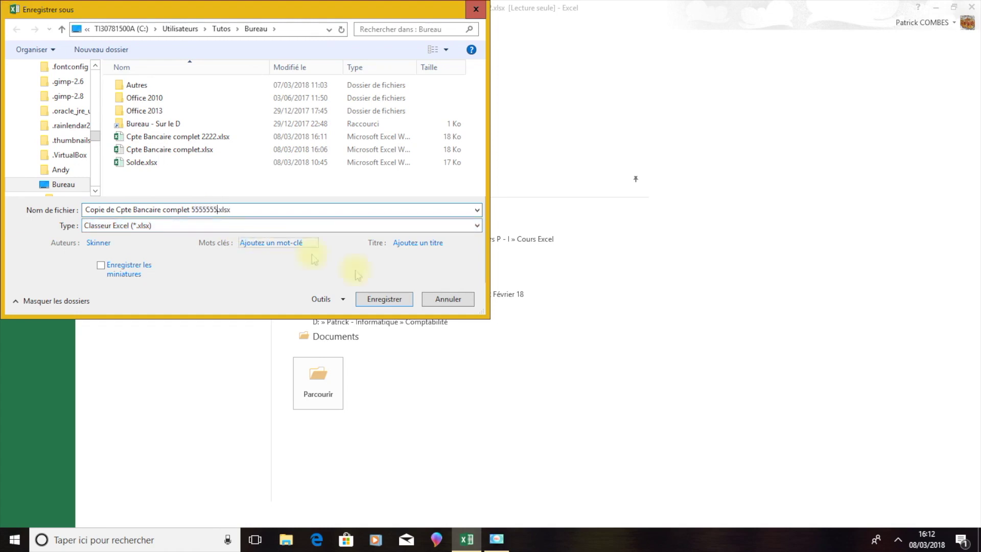
{"action": "left_click", "coordinate": [401, 299]}
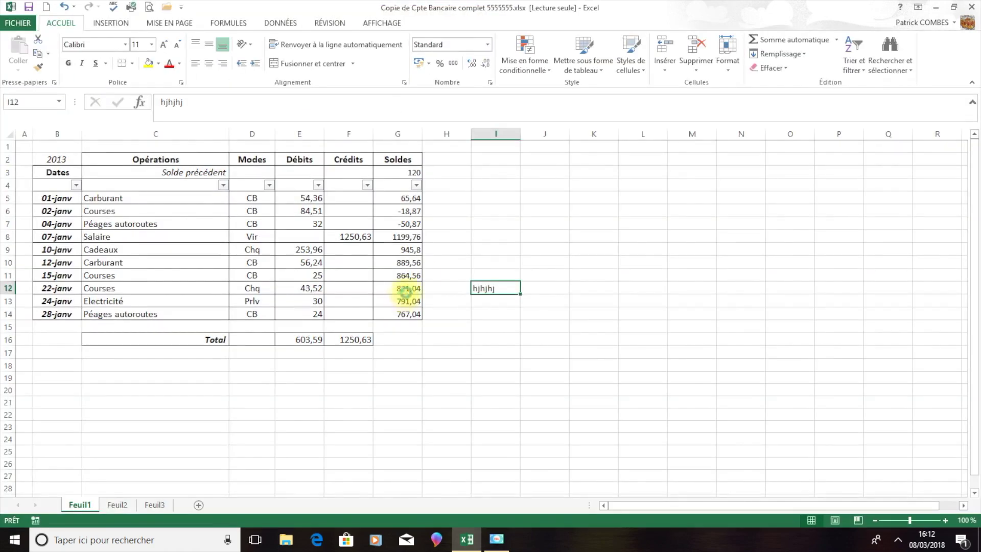
Close the copy workbook and move its file icon on the desktop.
{"action": "left_click", "coordinate": [14, 26]}
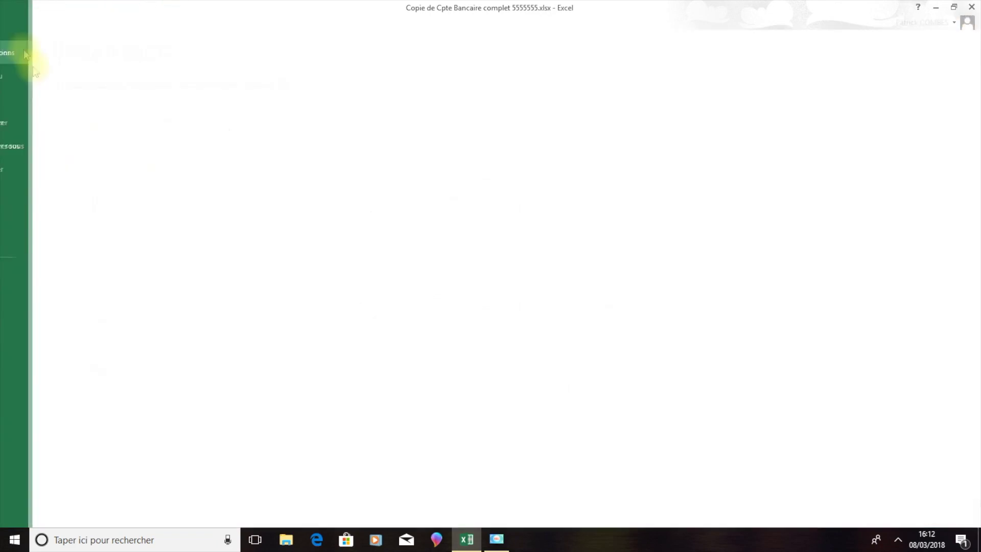
{"action": "left_click", "coordinate": [41, 242]}
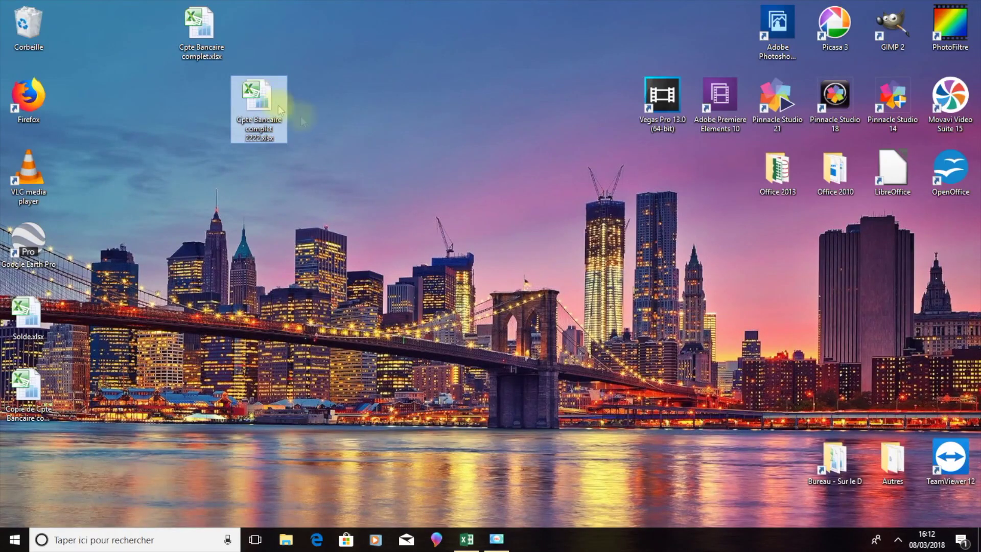
{"action": "left_click_drag", "start_coordinate": [27, 386], "coordinate": [334, 125]}
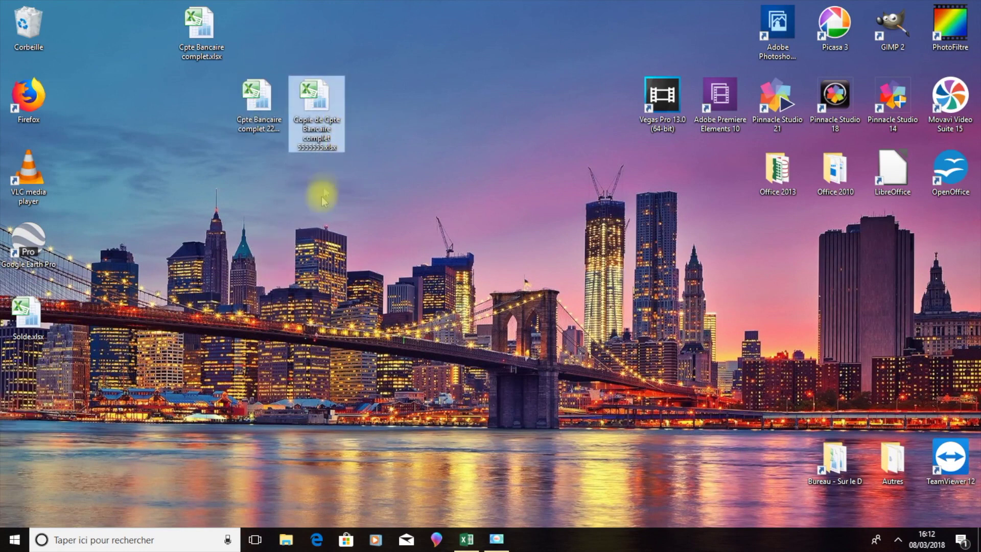
Reopen the copy with its opening password, declining read-only mode.
{"action": "left_click", "coordinate": [319, 111]}
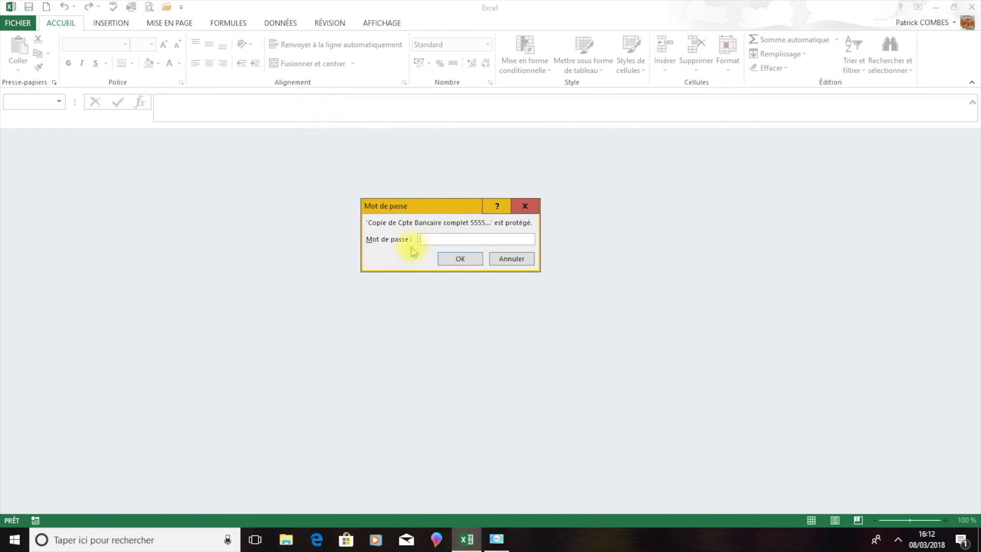
{"action": "left_click", "coordinate": [462, 260]}
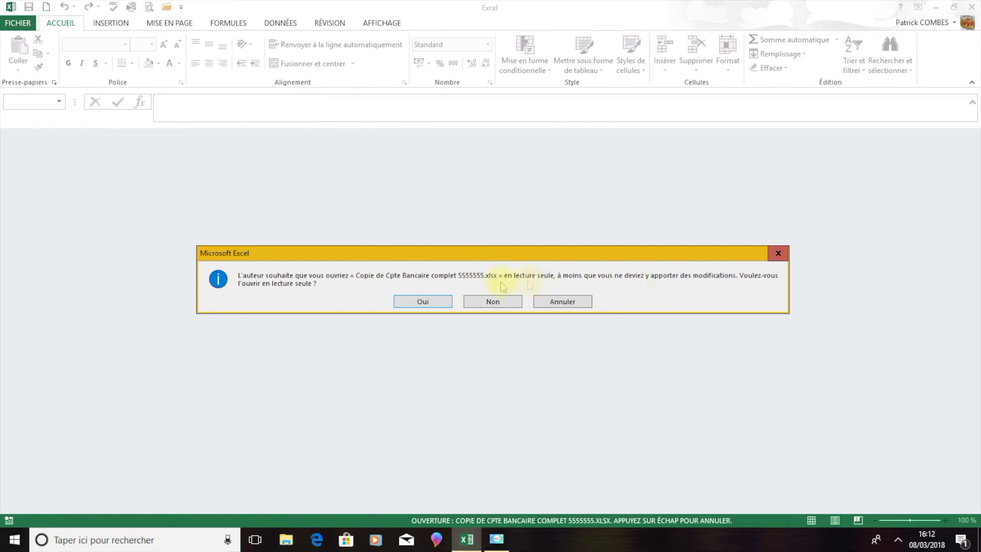
{"action": "left_click", "coordinate": [498, 303]}
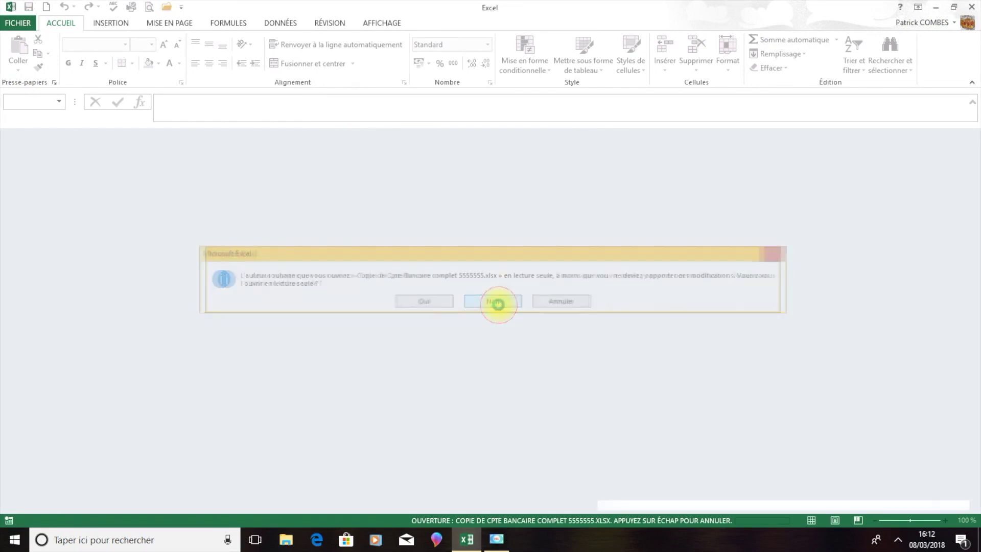